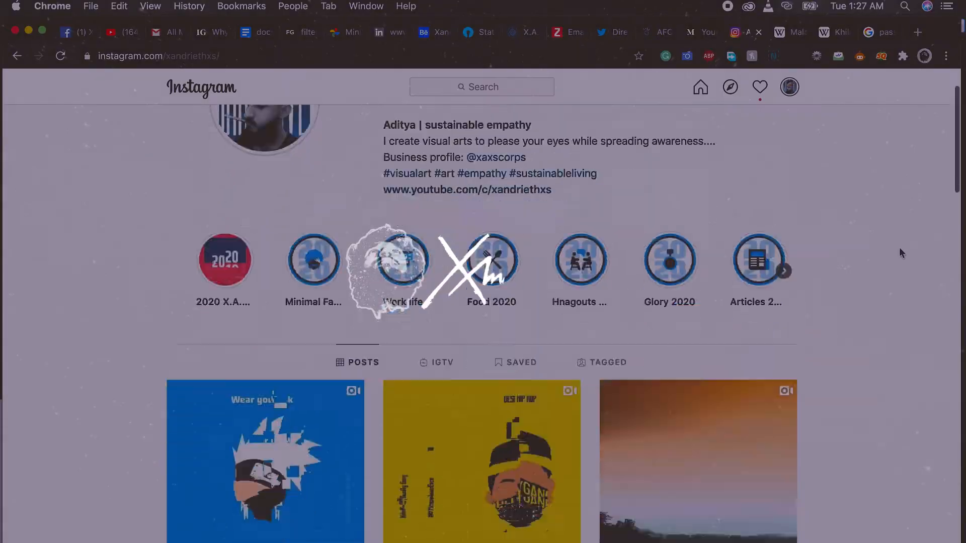
pyautogui.scroll(-20, 898, 246)
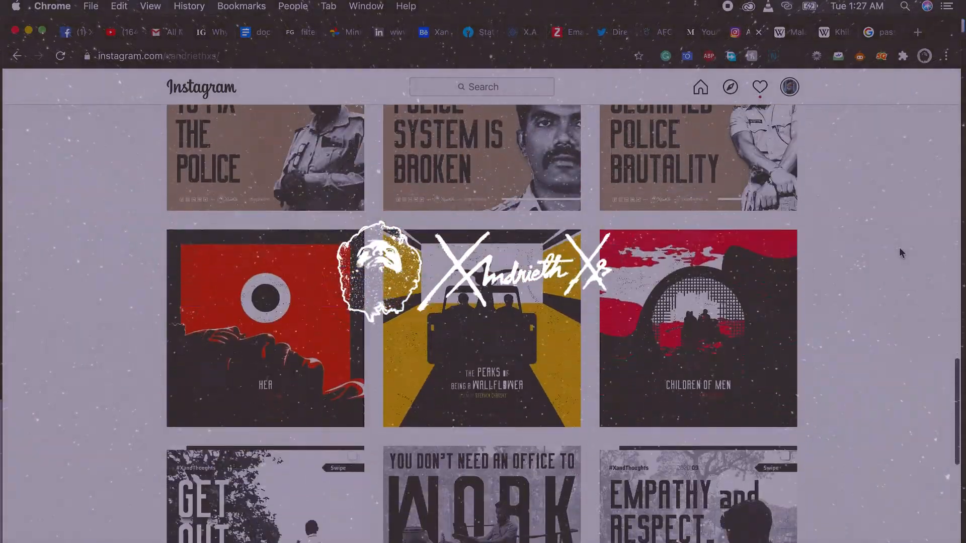
pyautogui.scroll(-6, 901, 253)
pyautogui.hotkey('ctrl', 'Up')
pyautogui.click(899, 302)
pyautogui.scroll(-14, 899, 354)
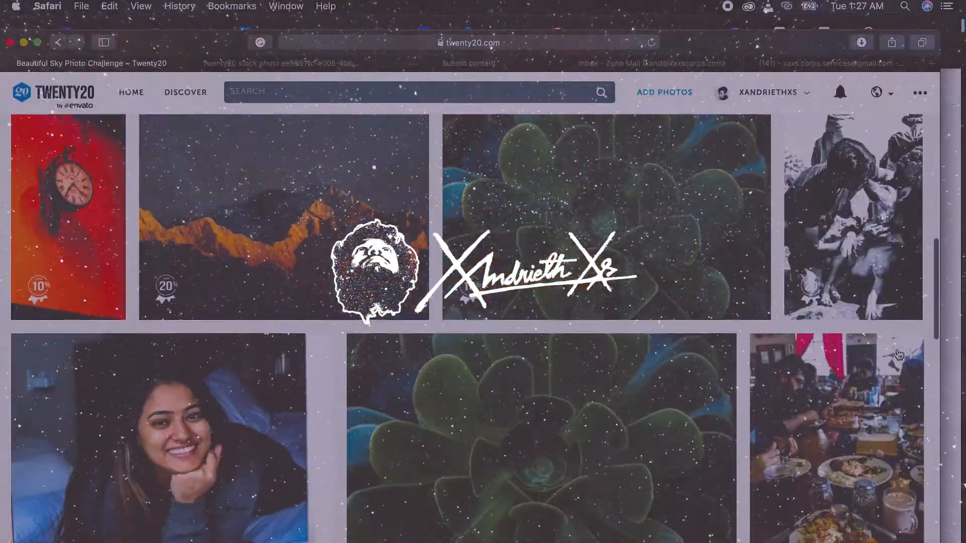
pyautogui.scroll(-5, 899, 354)
pyautogui.scroll(10, 899, 355)
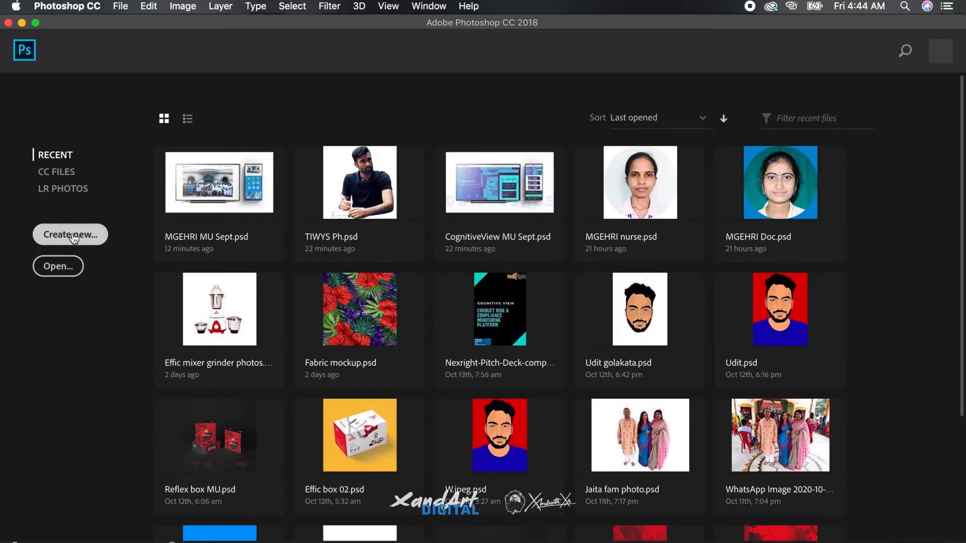
# Create a new document 1600 pixels wide and 1200 pixels high.
pyautogui.click(74, 237)
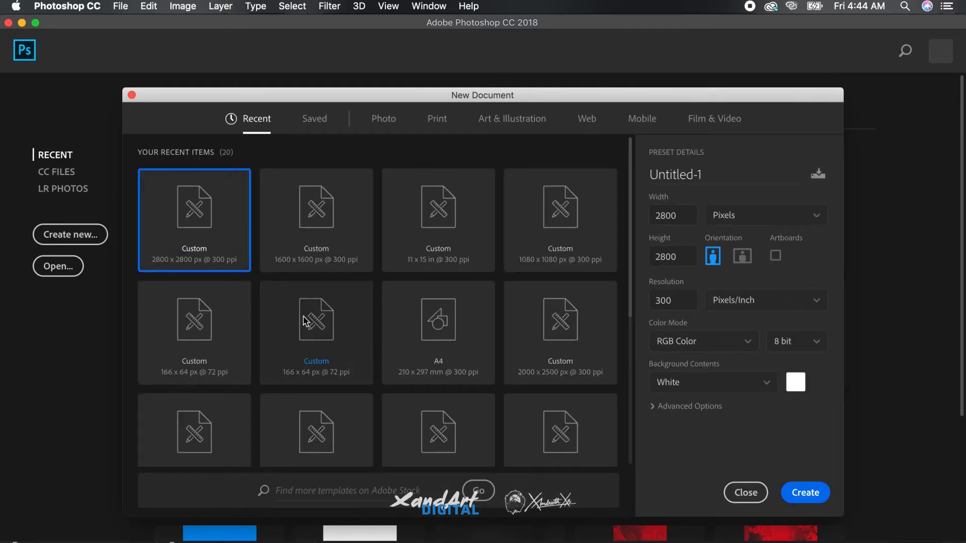
pyautogui.doubleClick(694, 214)
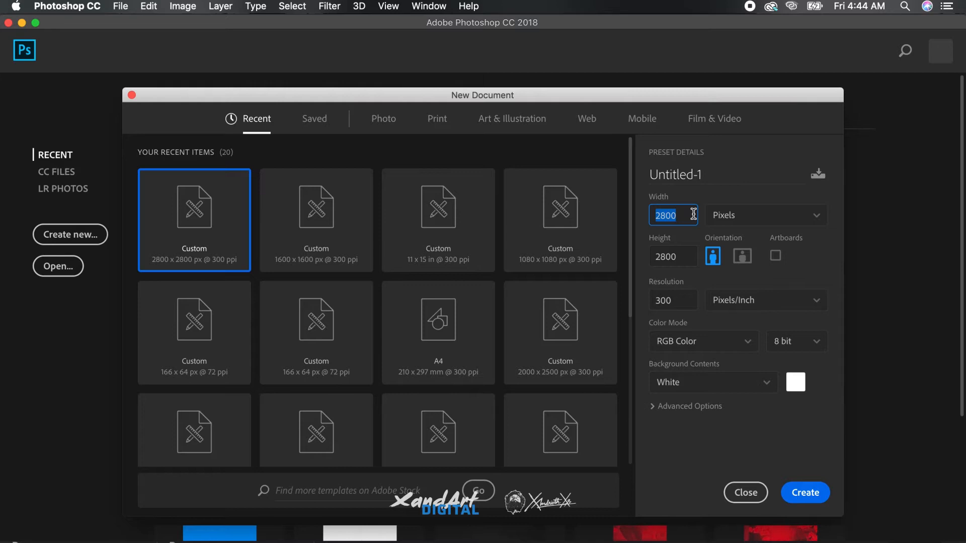
pyautogui.write('16')
pyautogui.press('Tab')
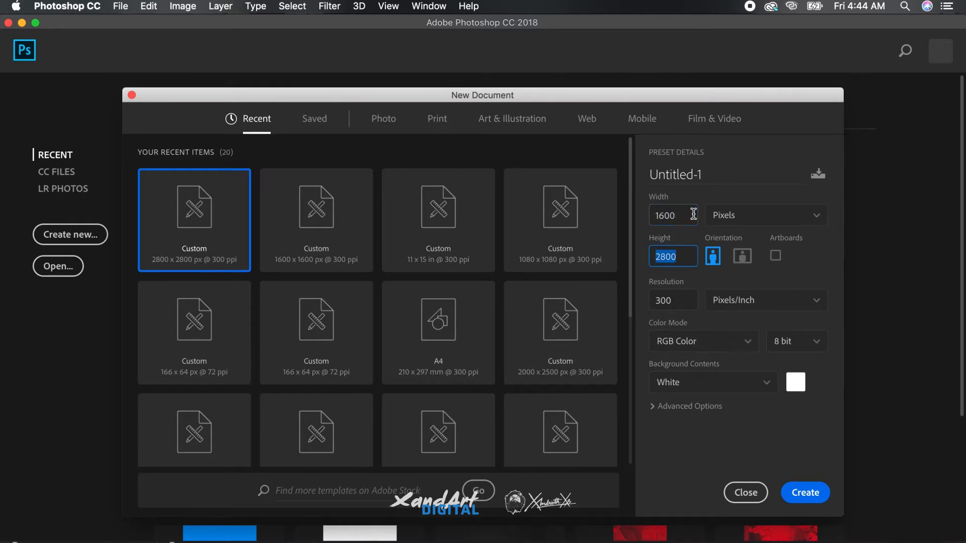
pyautogui.write('1200')
pyautogui.press('Return')
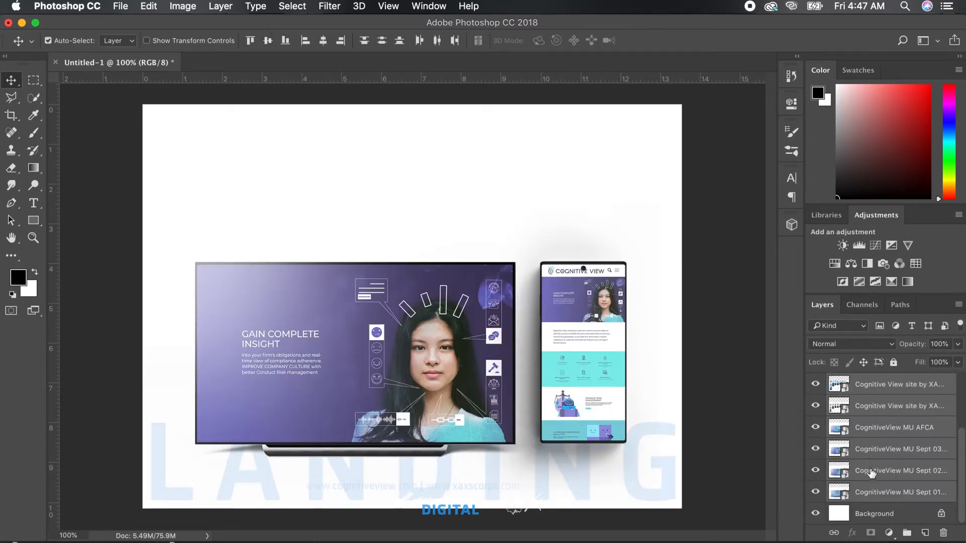
# Add the Background layer to the layer selection and centre the images on the canvas horizontally and vertically.
pyautogui.keyDown('shift'); pyautogui.click(887, 513); pyautogui.keyUp('shift')
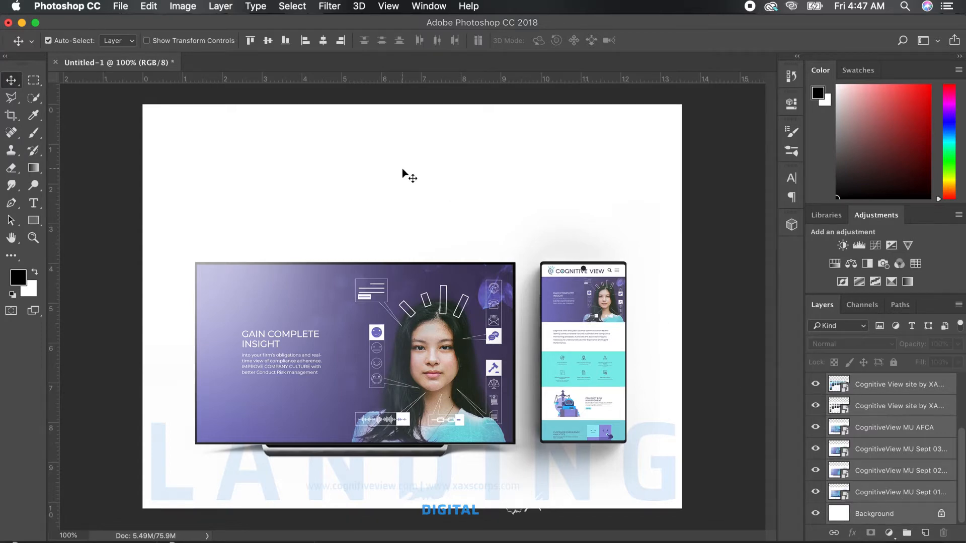
pyautogui.click(323, 41)
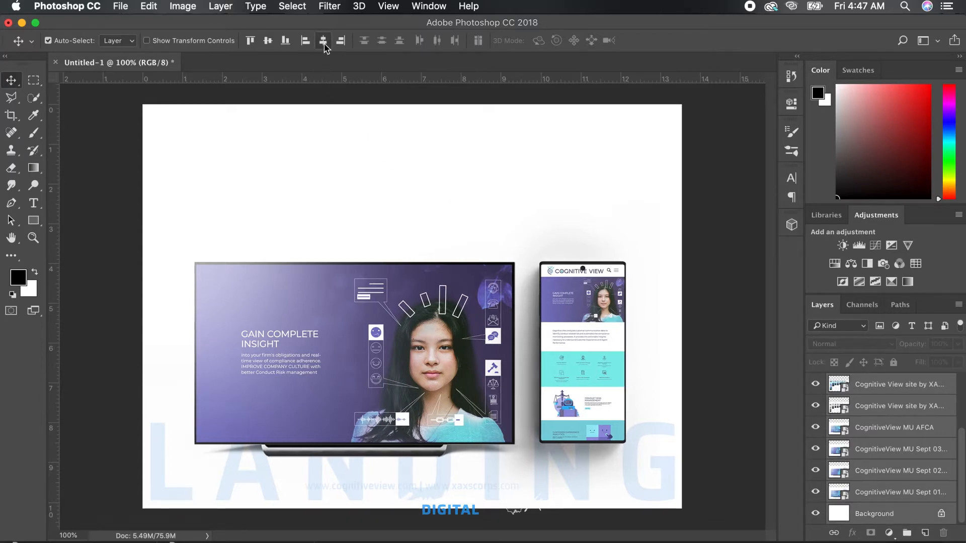
pyautogui.click(270, 43)
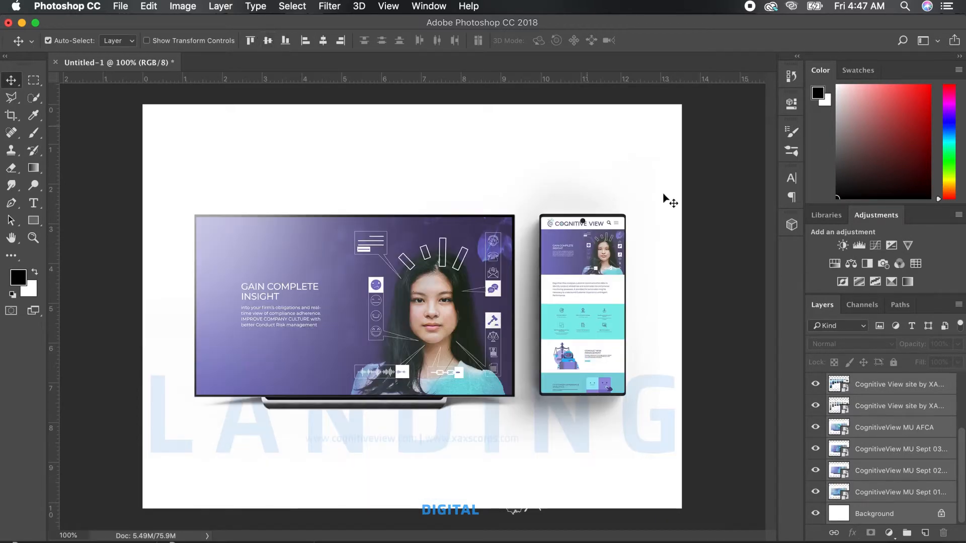
pyautogui.click(715, 321)
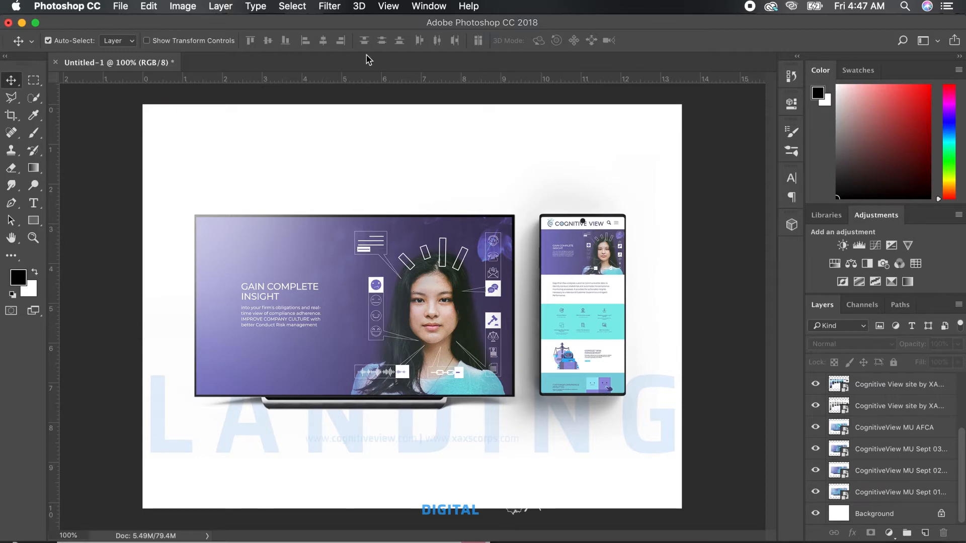
# Switch the workspace to Motion.
pyautogui.click(436, 6)
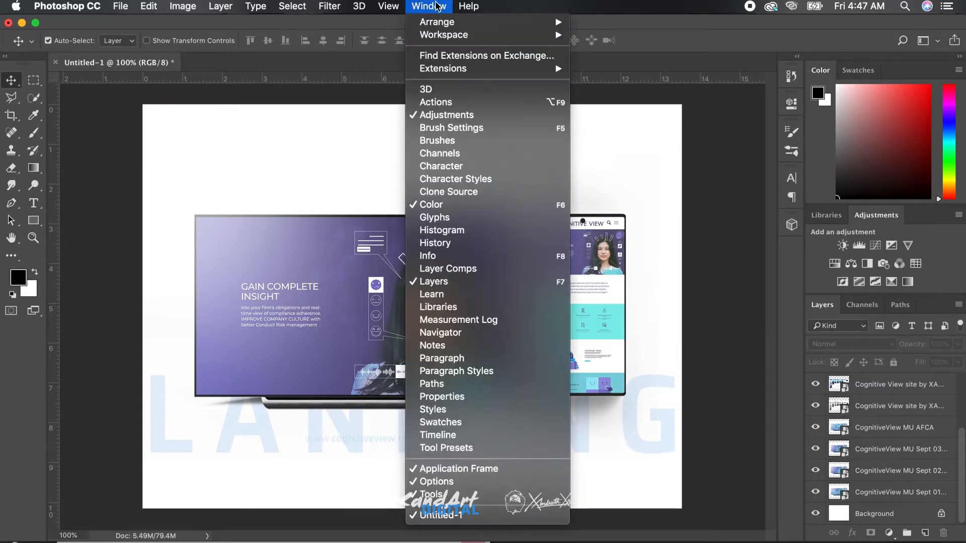
pyautogui.moveTo(444, 38)
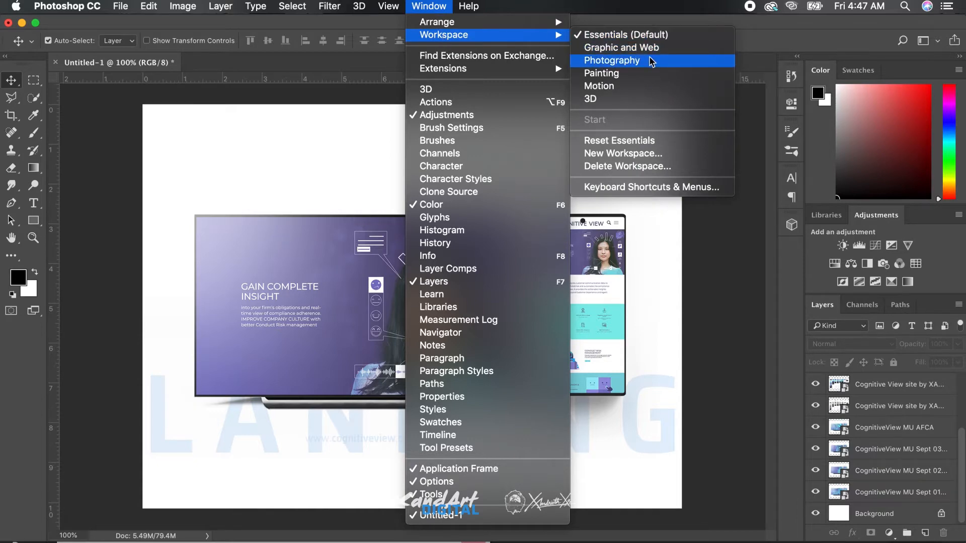
pyautogui.click(647, 88)
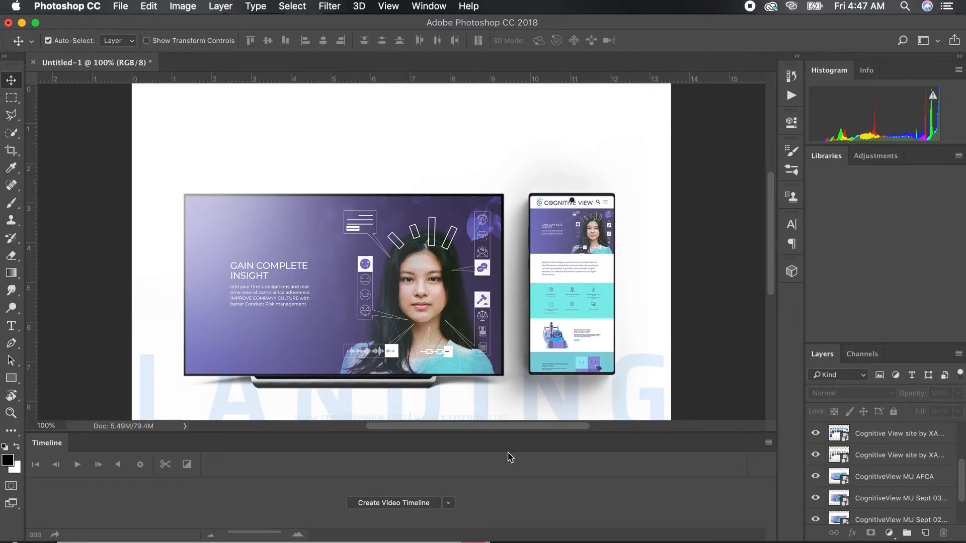
# Create a frame animation in the timeline instead of a video timeline.
pyautogui.click(449, 503)
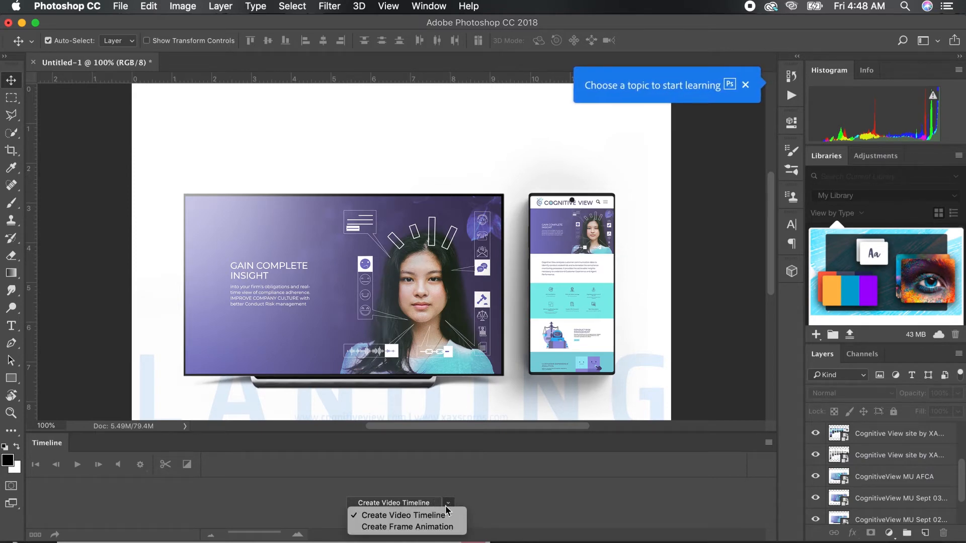
pyautogui.click(431, 527)
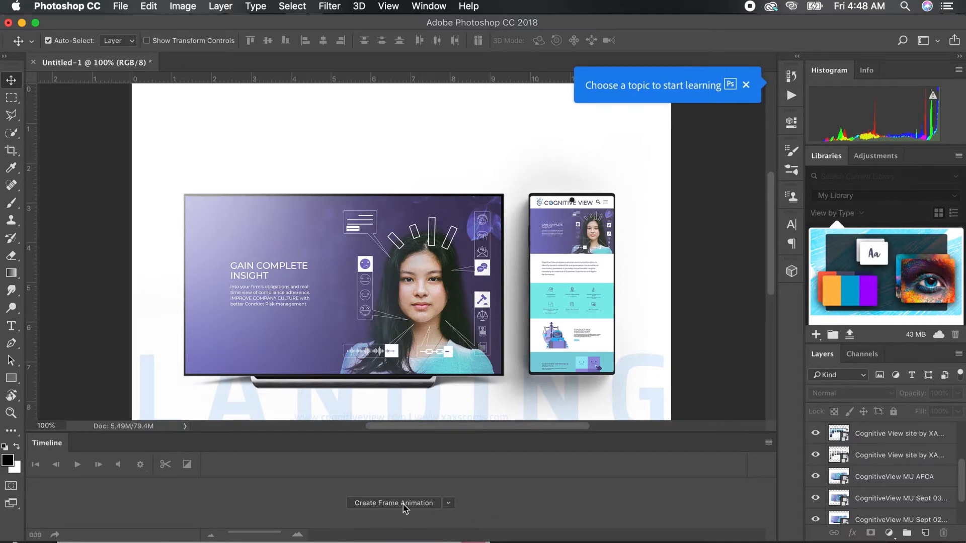
pyautogui.click(404, 504)
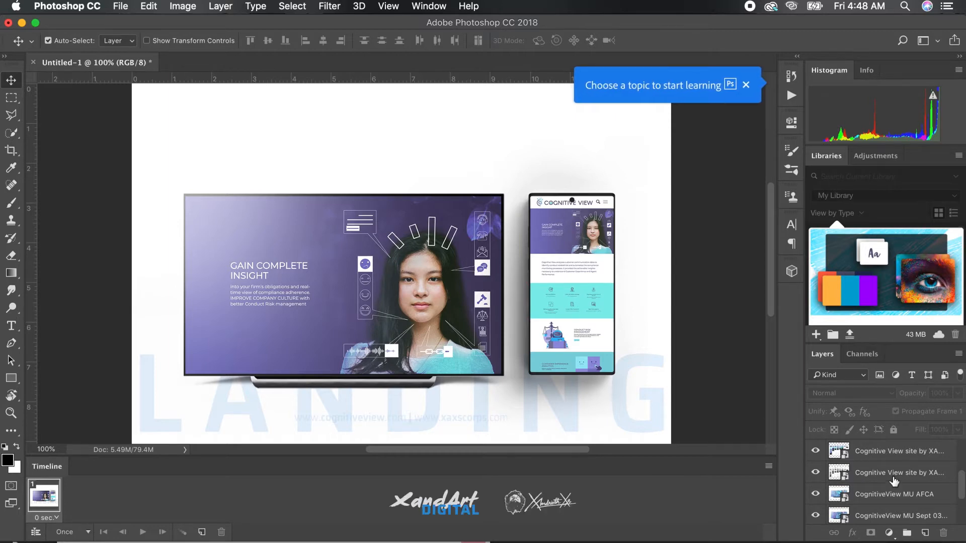
# Select all image layers except Background, make animation frames from the layers, and delete the blank white first frame.
pyautogui.click(914, 452)
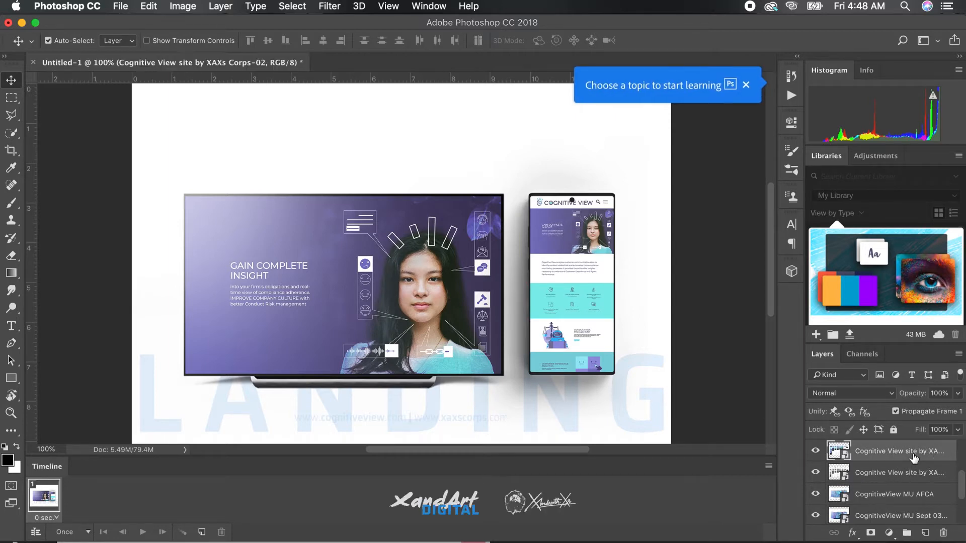
pyautogui.click(746, 86)
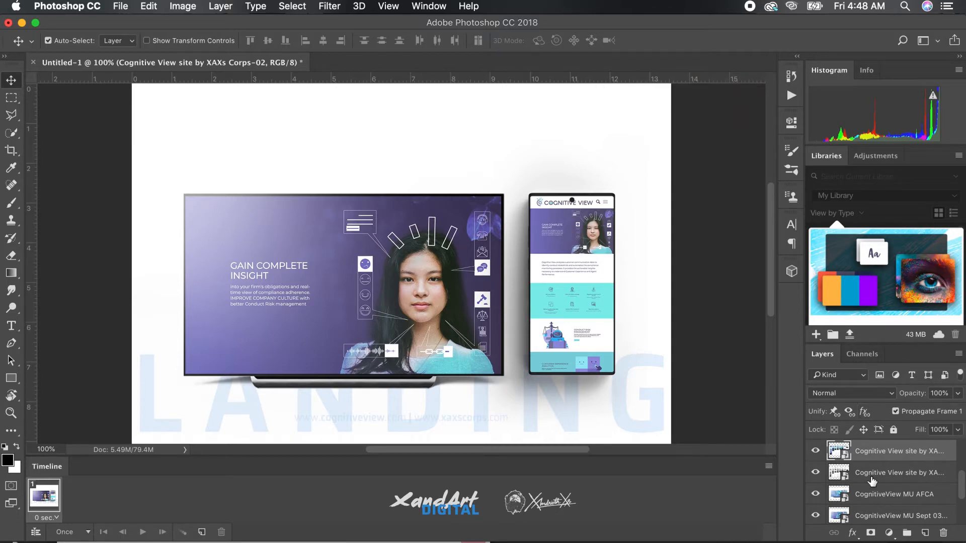
pyautogui.scroll(-3, 872, 482)
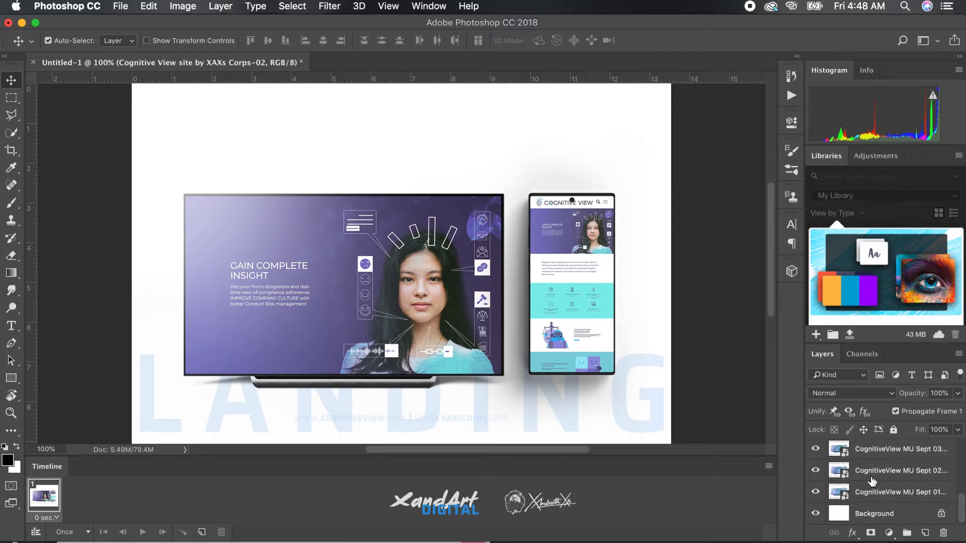
pyautogui.keyDown('shift'); pyautogui.click(904, 497); pyautogui.keyUp('shift')
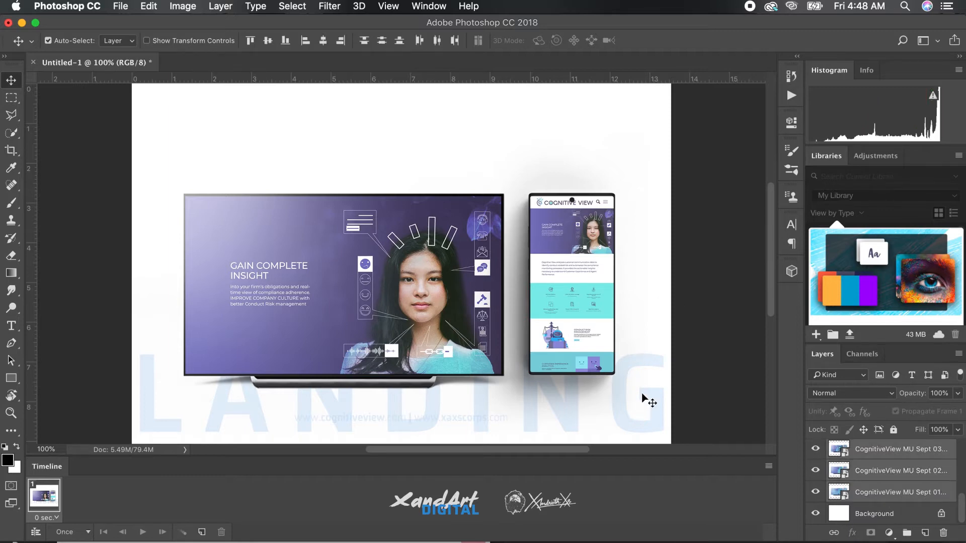
pyautogui.click(769, 467)
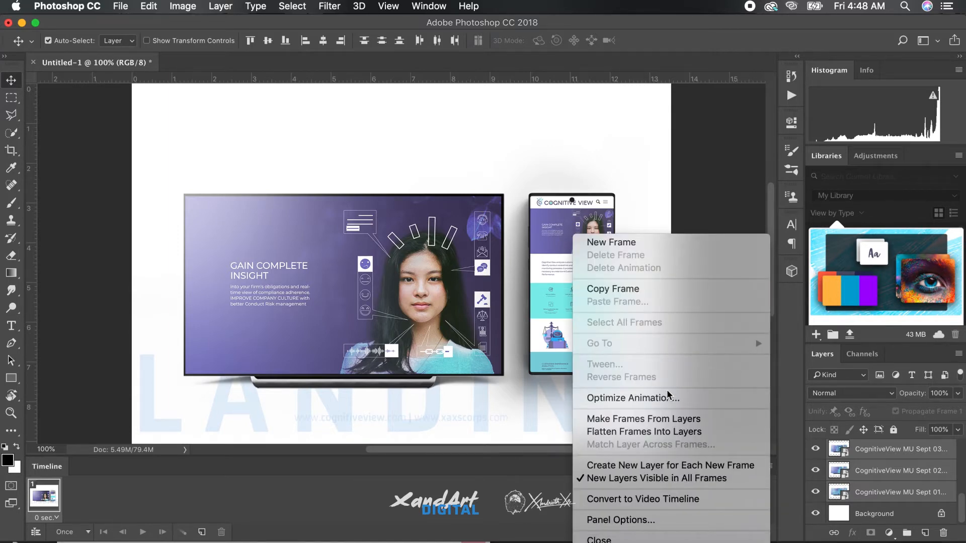
pyautogui.click(663, 419)
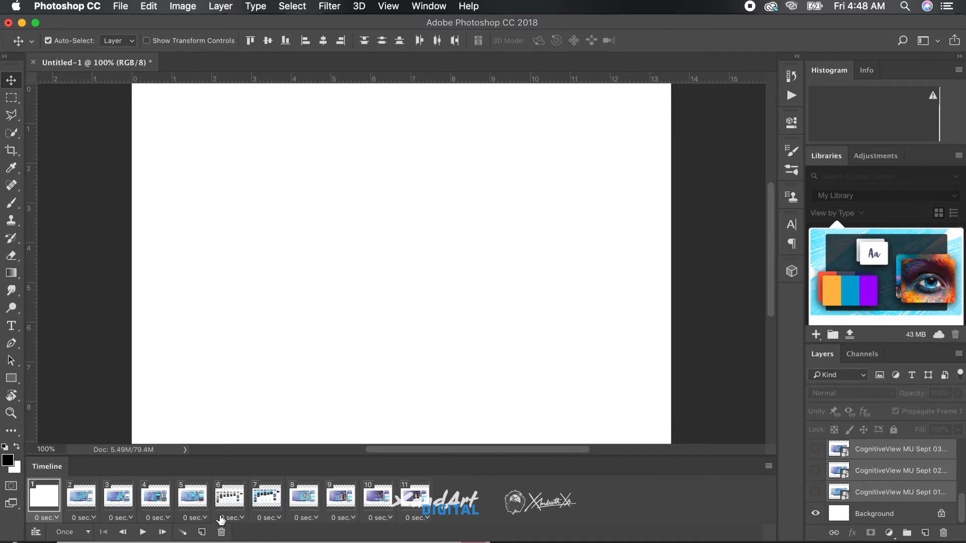
pyautogui.click(222, 532)
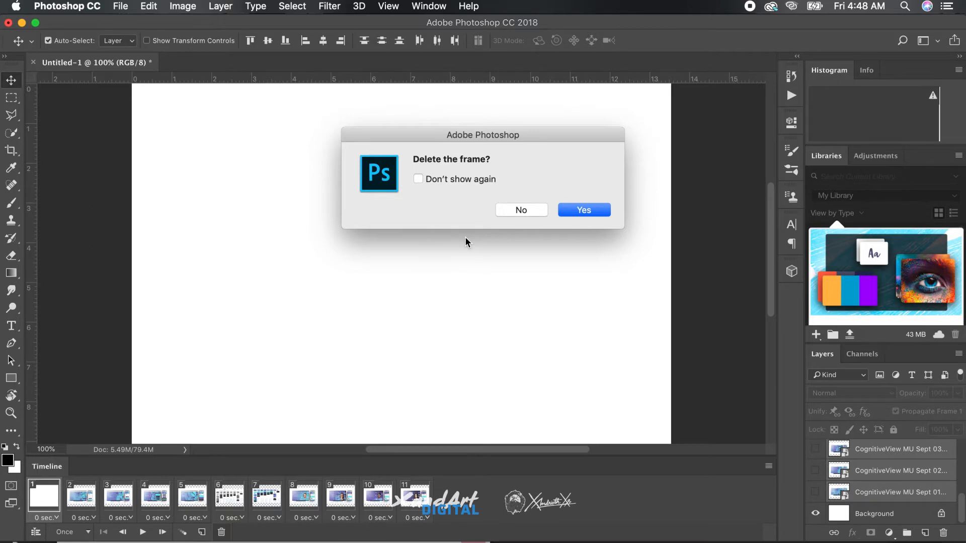
pyautogui.press('Return')
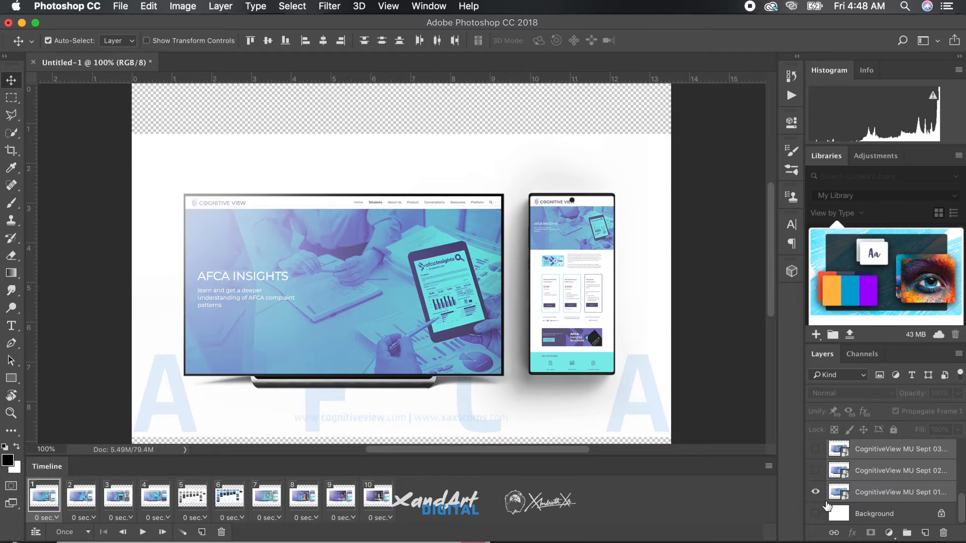
# Set the delay of all ten frames to 0.8 seconds and play the animation.
pyautogui.keyDown('shift'); pyautogui.click(379, 496); pyautogui.keyUp('shift')
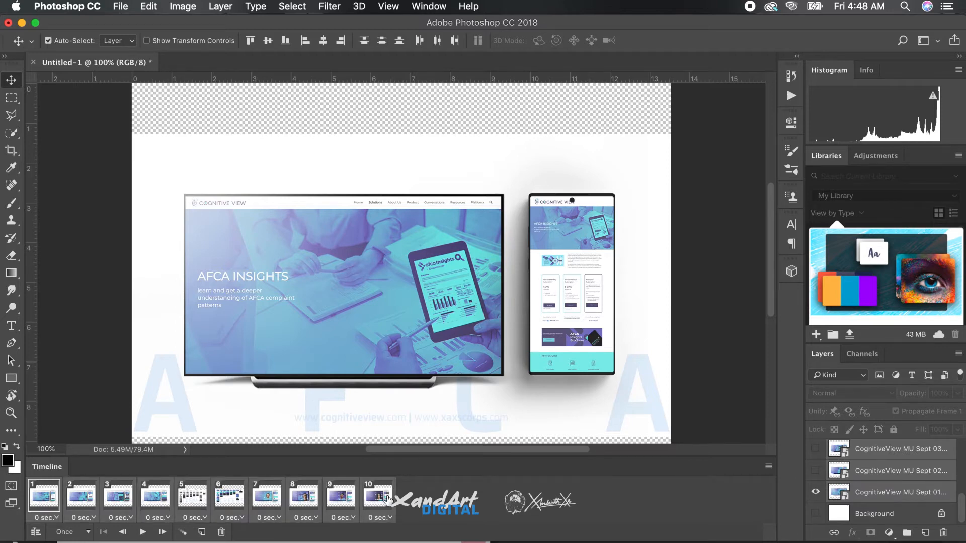
pyautogui.click(381, 517)
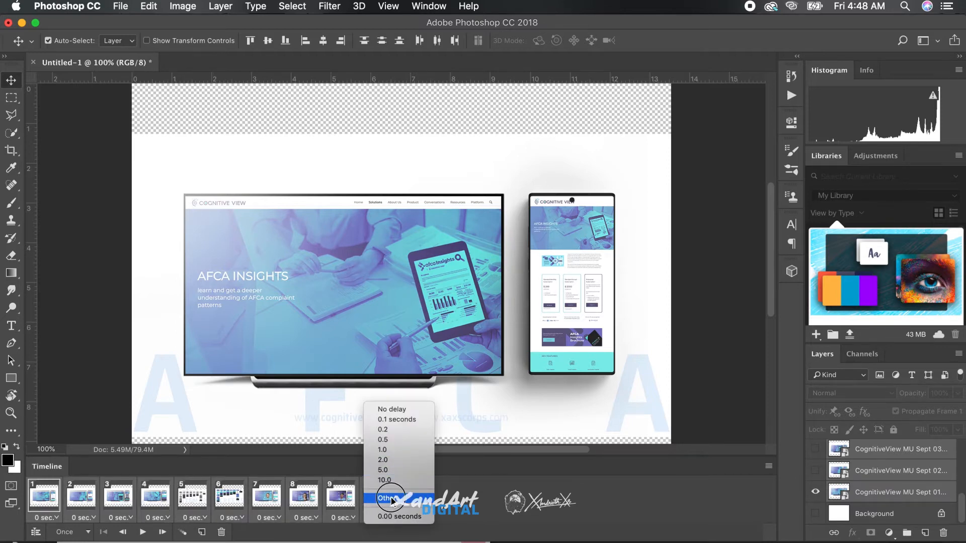
pyautogui.click(395, 498)
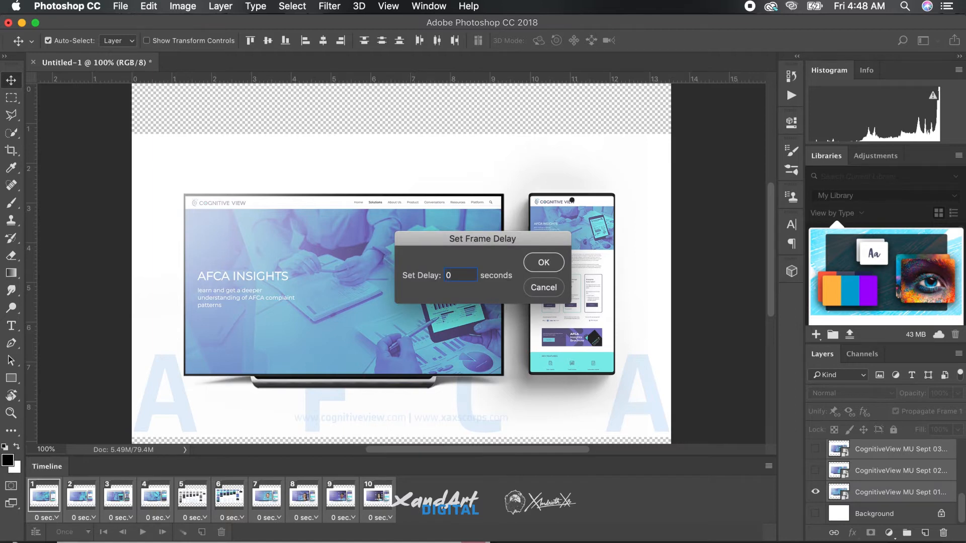
pyautogui.write('0.8')
pyautogui.press('Return')
pyautogui.click(143, 532)
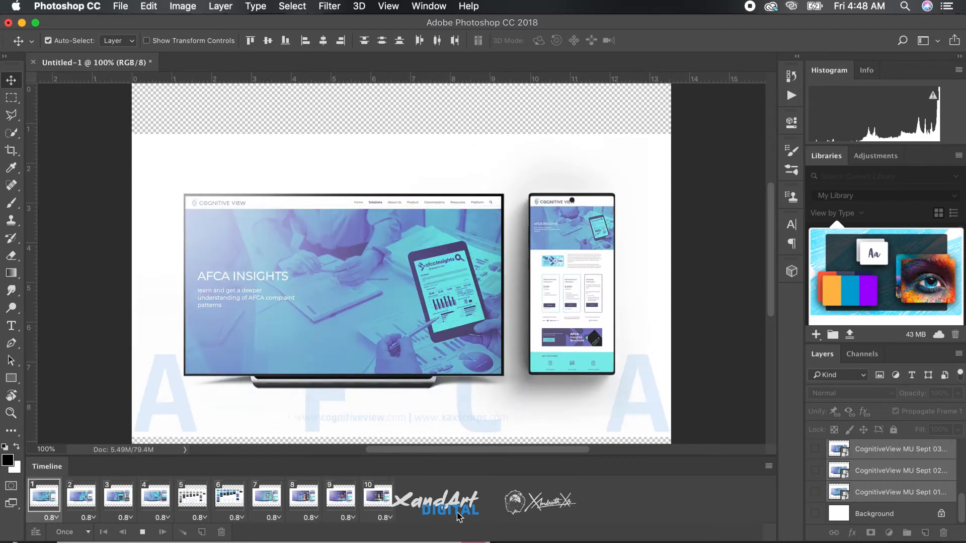
# In frame 1, make the Cognitive View sitemap layer and the white Background layer visible.
pyautogui.click(53, 504)
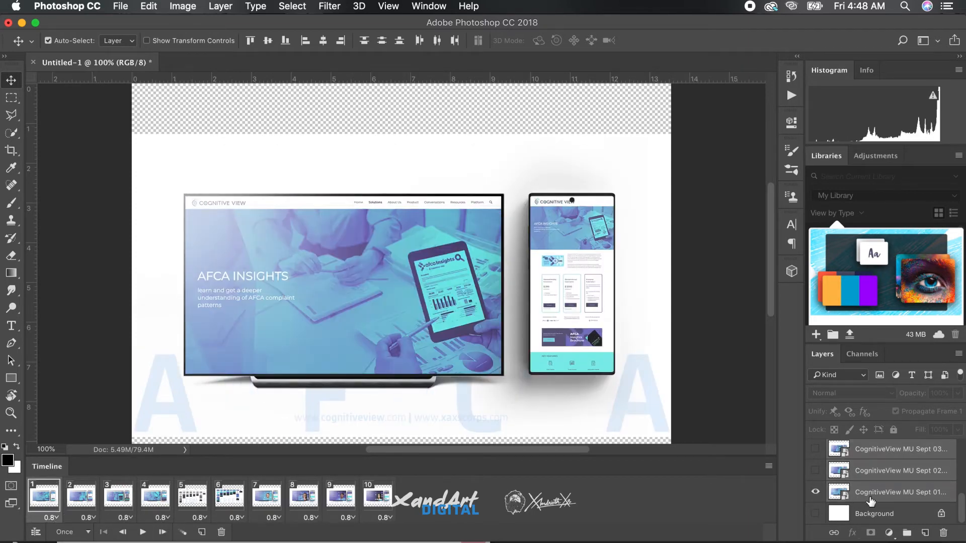
pyautogui.scroll(5, 900, 501)
pyautogui.scroll(-1, 904, 501)
pyautogui.click(815, 493)
pyautogui.scroll(-5, 928, 497)
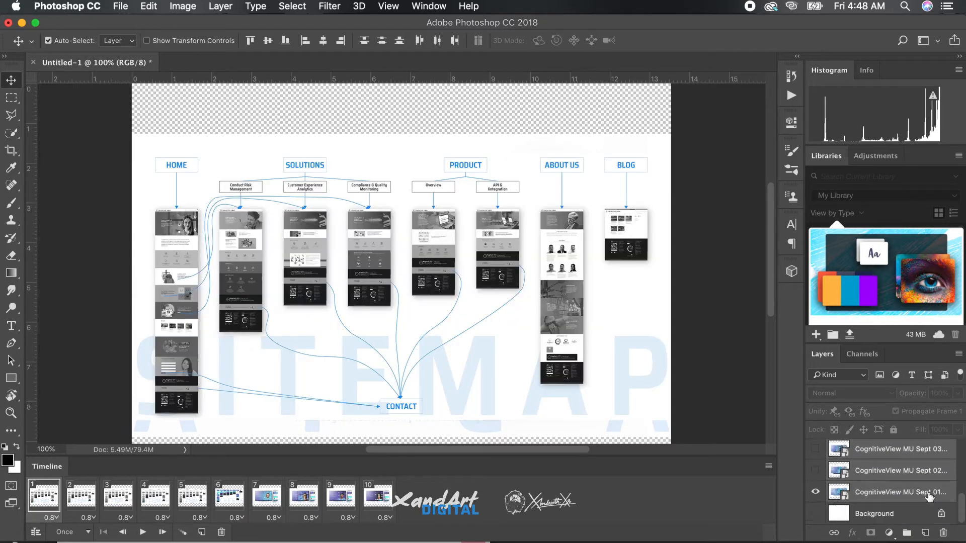
pyautogui.click(816, 514)
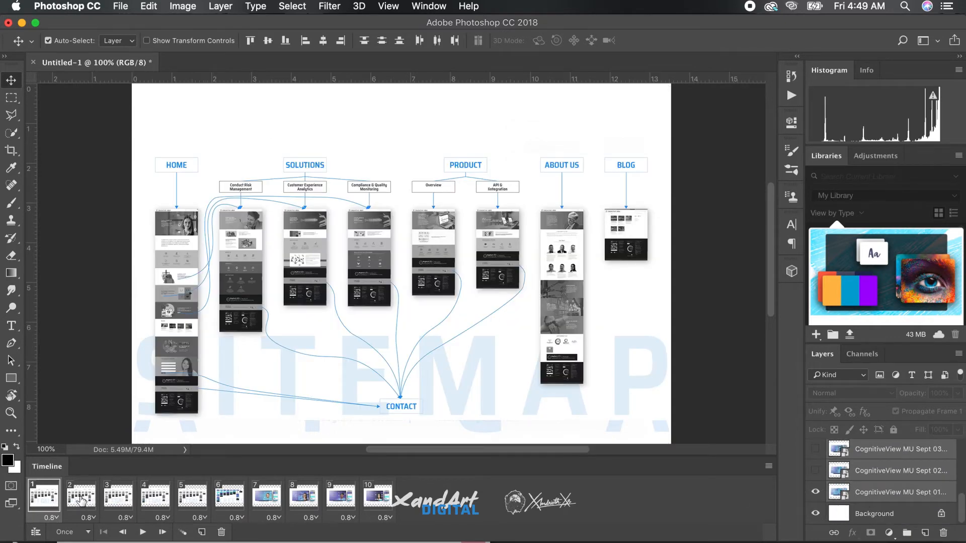
# In frame 2, make the Cognitive View SCREENS layer and the white Background layer visible.
pyautogui.click(80, 498)
pyautogui.scroll(5, 886, 483)
pyautogui.click(815, 464)
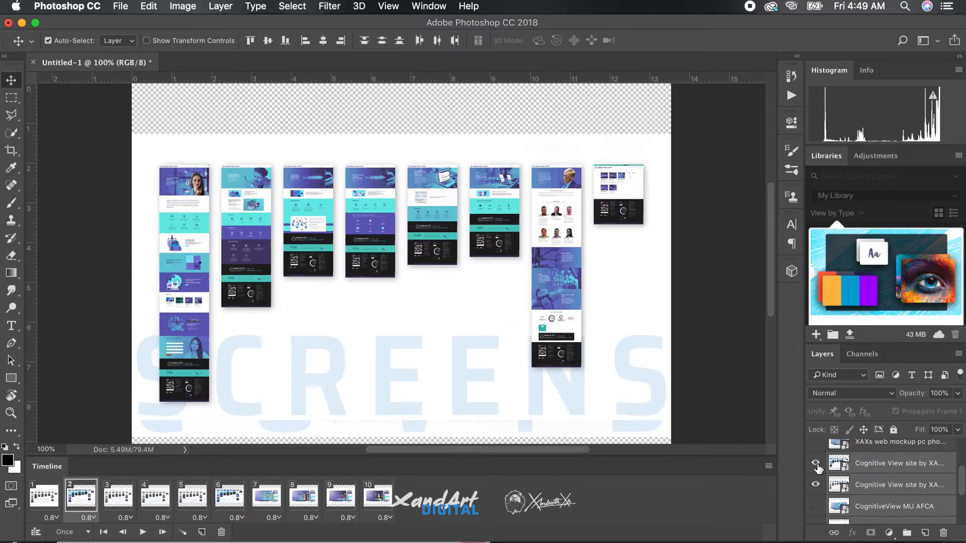
pyautogui.scroll(-5, 881, 489)
pyautogui.click(815, 514)
# In frame 3, make the topmost XAXs web mockup layer and the white Background layer visible.
pyautogui.click(118, 498)
pyautogui.scroll(5, 819, 454)
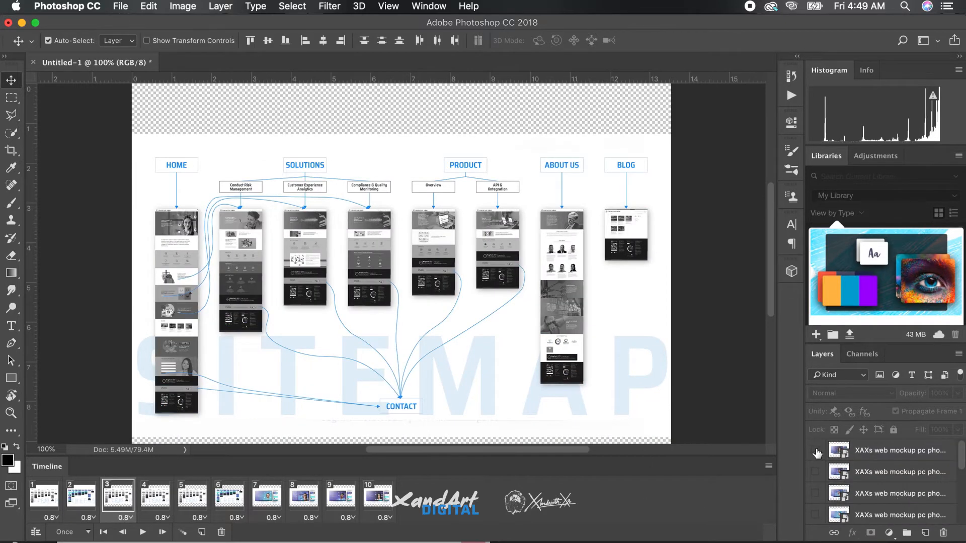
pyautogui.click(816, 451)
pyautogui.scroll(-5, 855, 478)
pyautogui.click(816, 514)
# In frame 4, make the second XAXs web mockup layer and the white Background layer visible.
pyautogui.click(154, 498)
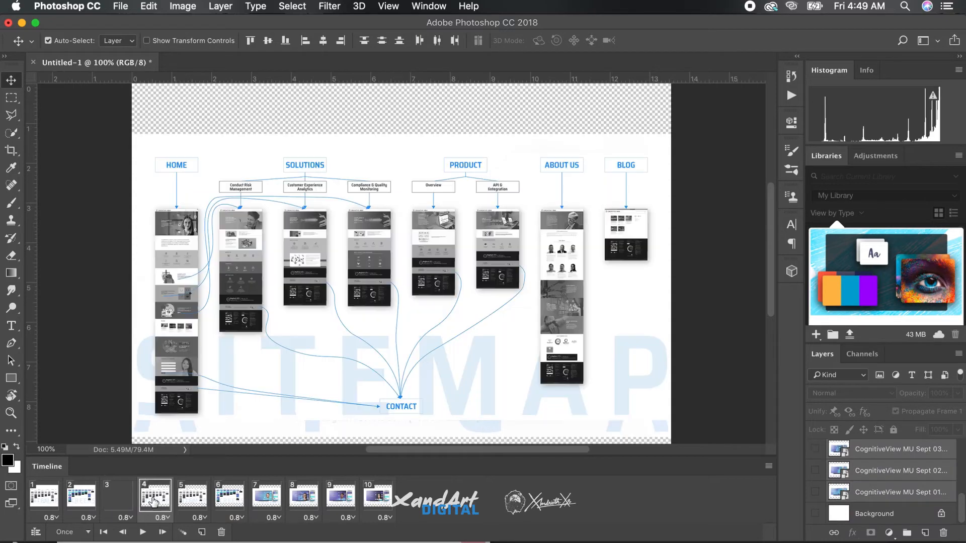
pyautogui.scroll(5, 881, 493)
pyautogui.click(816, 472)
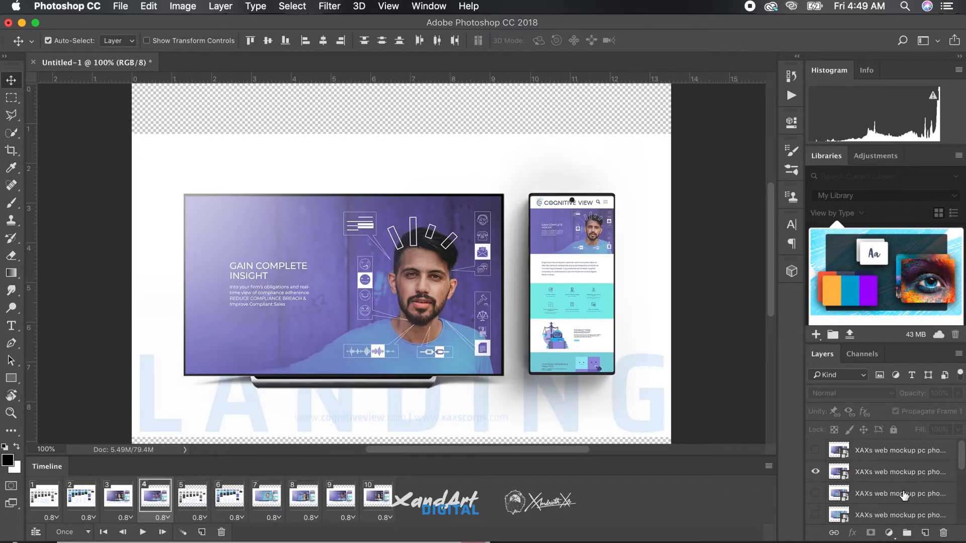
pyautogui.click(119, 497)
pyautogui.click(155, 497)
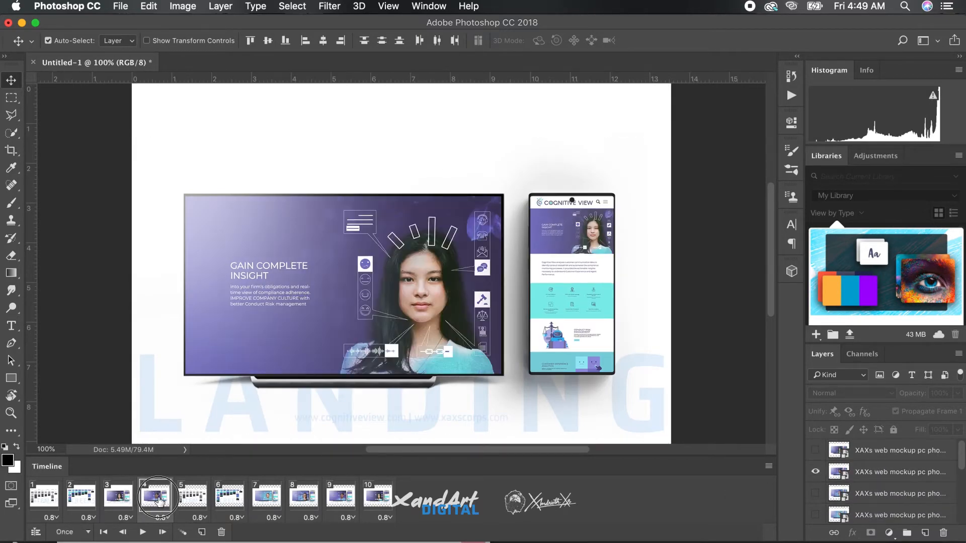
pyautogui.scroll(-5, 816, 503)
# In frame 5, make the third XAXs web mockup layer and the white Background layer visible.
pyautogui.click(194, 509)
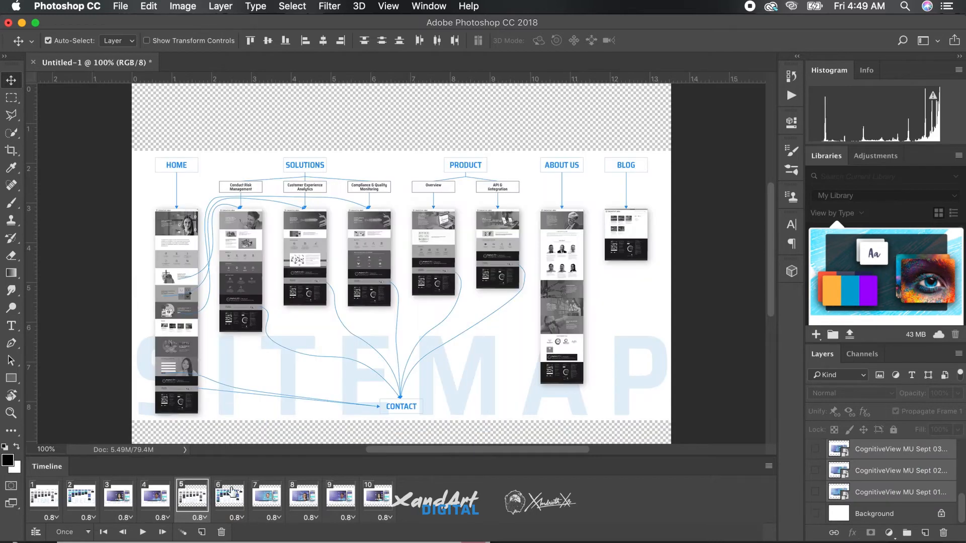
pyautogui.scroll(5, 860, 483)
pyautogui.click(816, 494)
pyautogui.scroll(-5, 873, 497)
pyautogui.click(815, 515)
# In frame 6, make the fourth XAXs web mockup layer and the white Background layer visible.
pyautogui.click(229, 499)
pyautogui.scroll(3, 898, 463)
pyautogui.click(816, 514)
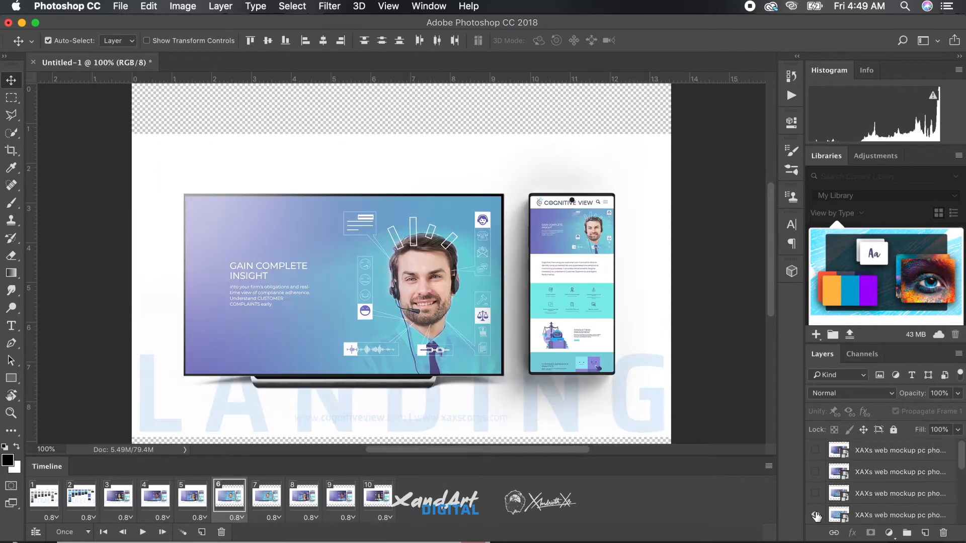
pyautogui.scroll(-5, 894, 500)
pyautogui.click(815, 515)
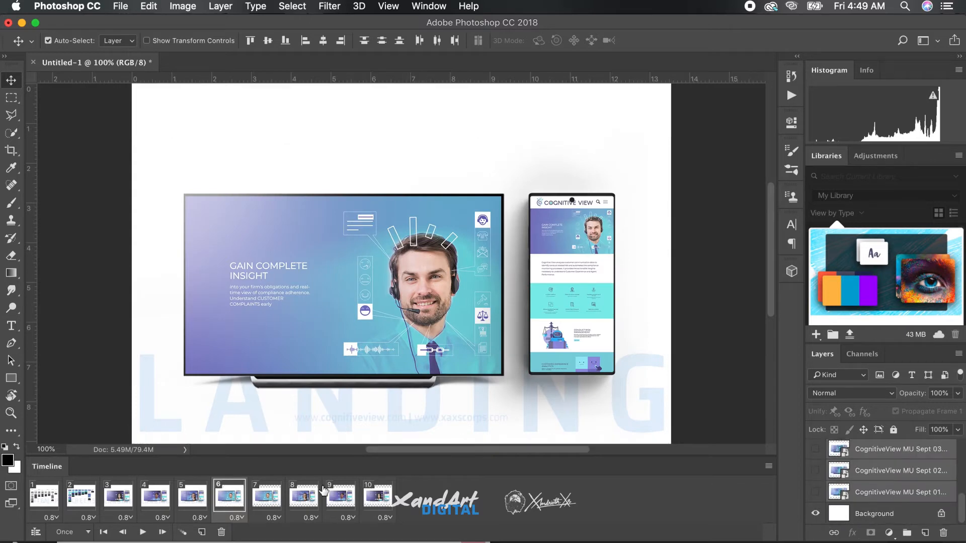
# In frame 7, hide the XAXs web mockup and sitemap layers, and show the CognitiveView MU AFCA and white Background layers.
pyautogui.click(270, 500)
pyautogui.scroll(3, 893, 491)
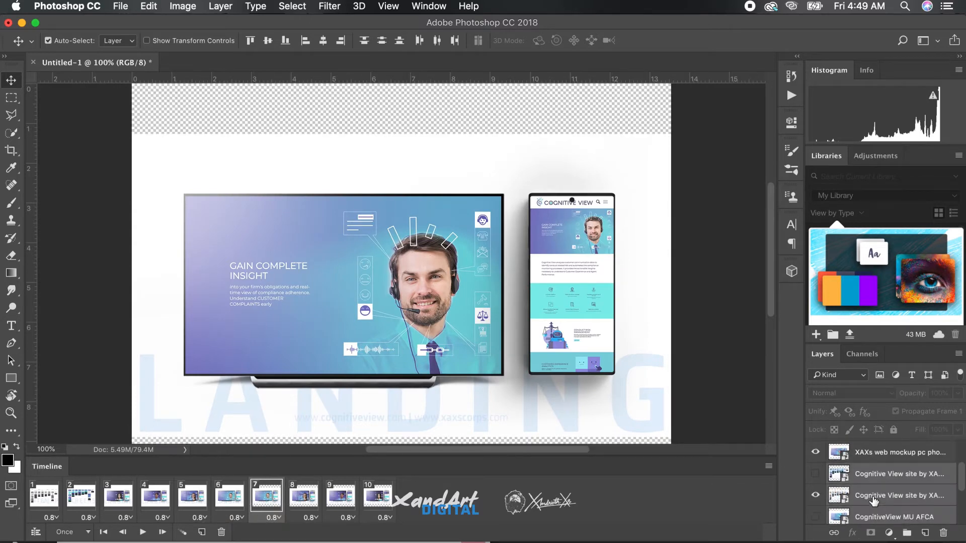
pyautogui.click(815, 453)
pyautogui.click(815, 495)
pyautogui.click(815, 516)
pyautogui.scroll(-5, 867, 510)
pyautogui.click(814, 513)
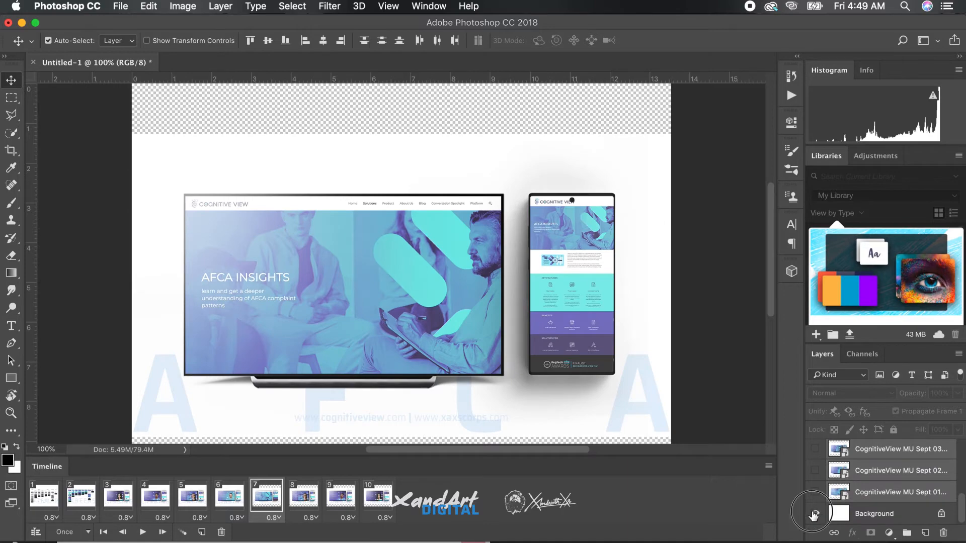
# In frame 8, hide the XAXs web mockup and sitemap layers, and show the CognitiveView MU Sept 01 and white Background layers.
pyautogui.click(313, 499)
pyautogui.scroll(4, 861, 493)
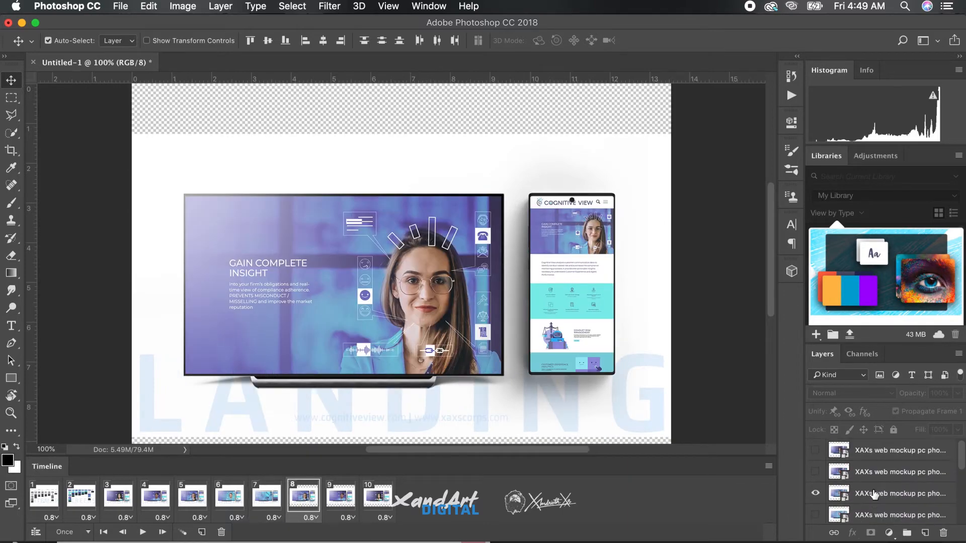
pyautogui.click(816, 496)
pyautogui.scroll(-3, 818, 502)
pyautogui.click(815, 518)
pyautogui.scroll(-3, 873, 505)
pyautogui.click(816, 510)
pyautogui.scroll(-1, 864, 503)
pyautogui.scroll(-2, 864, 503)
pyautogui.click(815, 473)
pyautogui.click(816, 494)
pyautogui.click(815, 494)
pyautogui.click(815, 515)
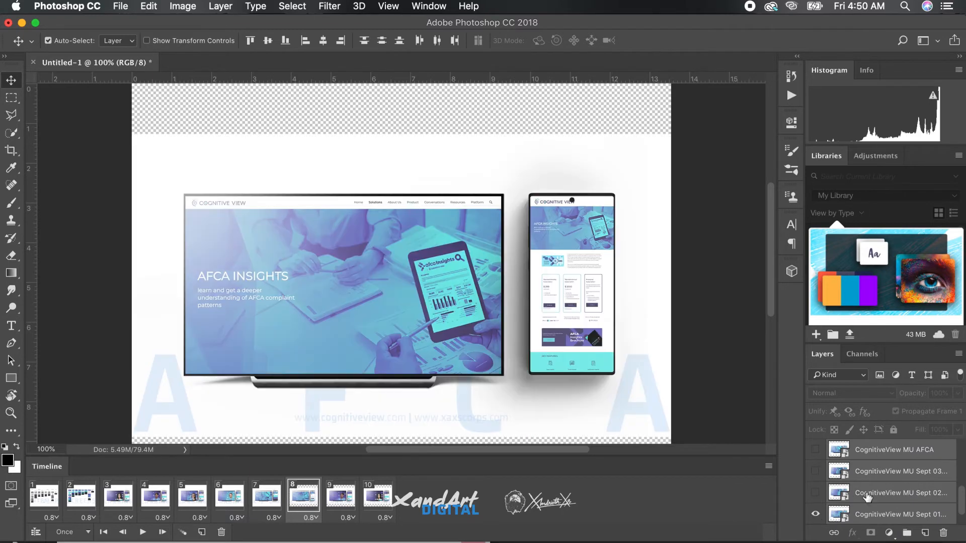
pyautogui.scroll(-1, 868, 497)
# In frame 9, hide the XAXs web mockup and sitemap layers, and show the CognitiveView MU Sept 02 and white Background layers.
pyautogui.click(336, 505)
pyautogui.click(815, 473)
pyautogui.scroll(5, 885, 484)
pyautogui.click(816, 475)
pyautogui.scroll(-5, 825, 495)
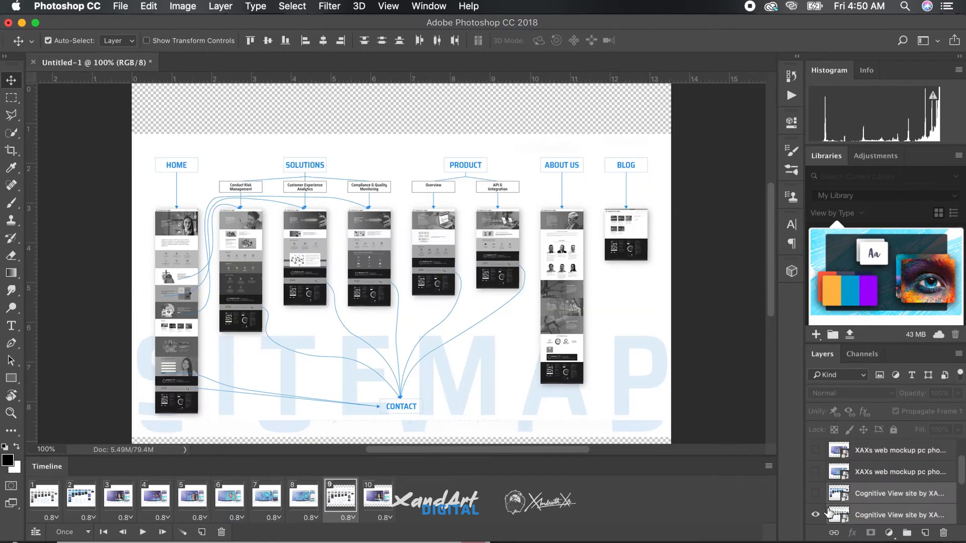
pyautogui.click(816, 443)
pyautogui.scroll(-2, 874, 498)
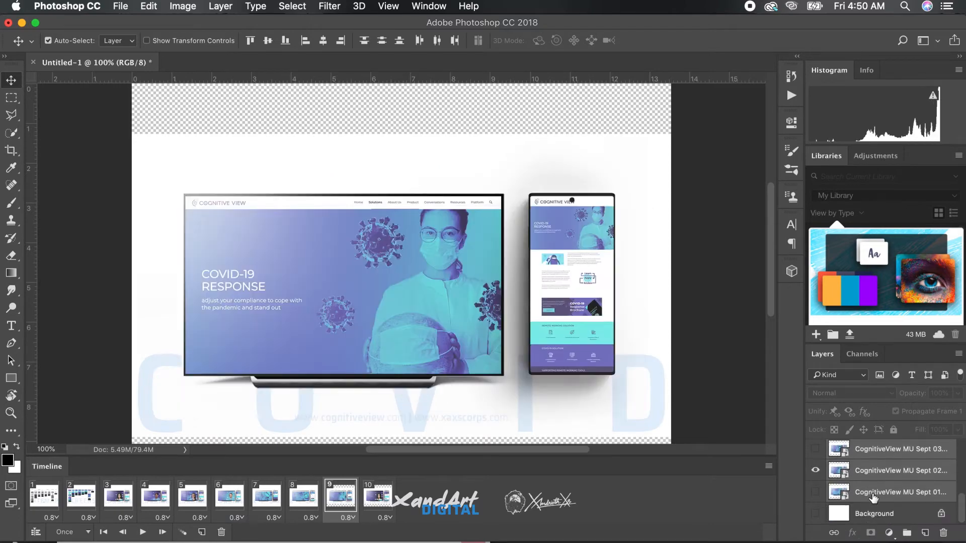
pyautogui.click(815, 513)
# In frame 10, hide the topmost XAXs web mockup and sitemap layers, and show the CognitiveView MU Sept 03 and white Background layers.
pyautogui.click(381, 503)
pyautogui.scroll(5, 890, 475)
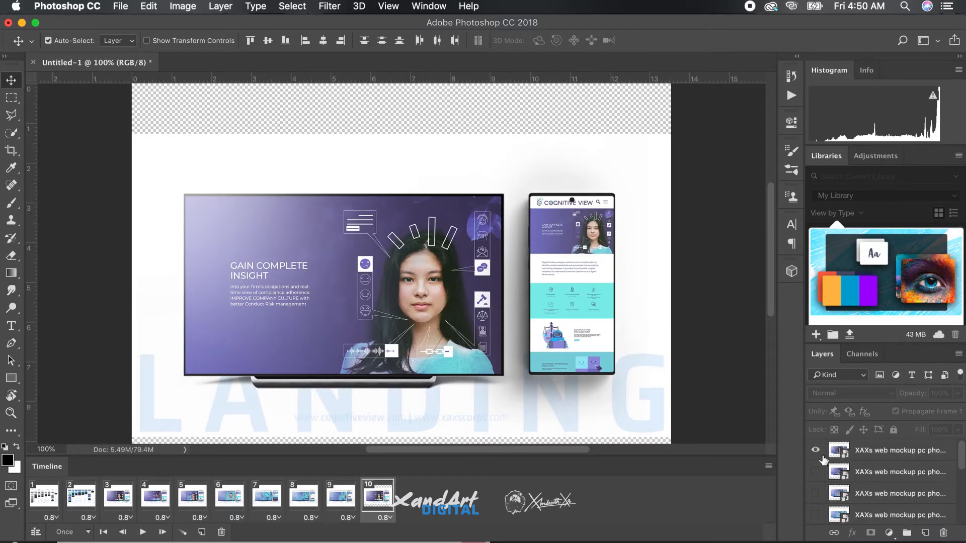
pyautogui.click(816, 452)
pyautogui.scroll(-4, 895, 485)
pyautogui.click(814, 471)
pyautogui.scroll(-2, 855, 482)
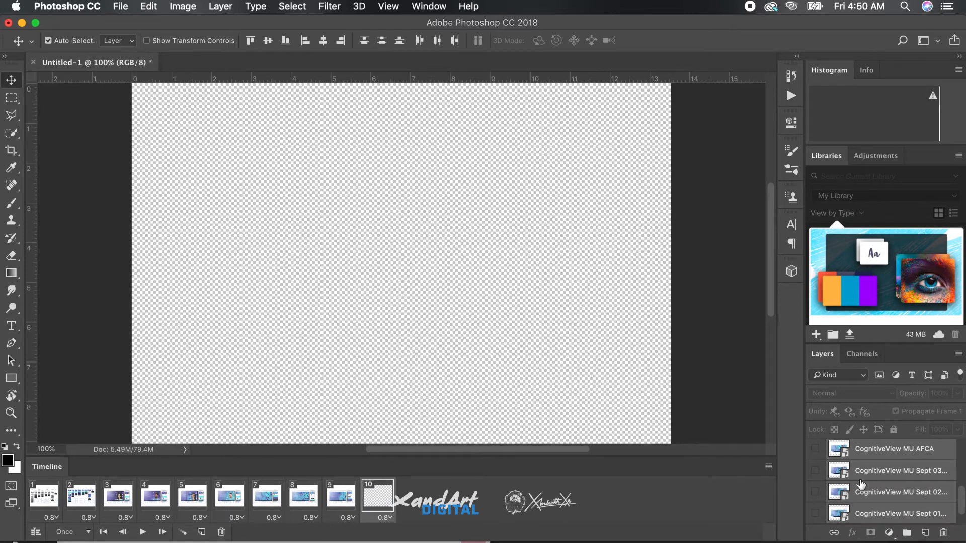
pyautogui.click(816, 471)
pyautogui.scroll(-1, 816, 478)
pyautogui.click(815, 513)
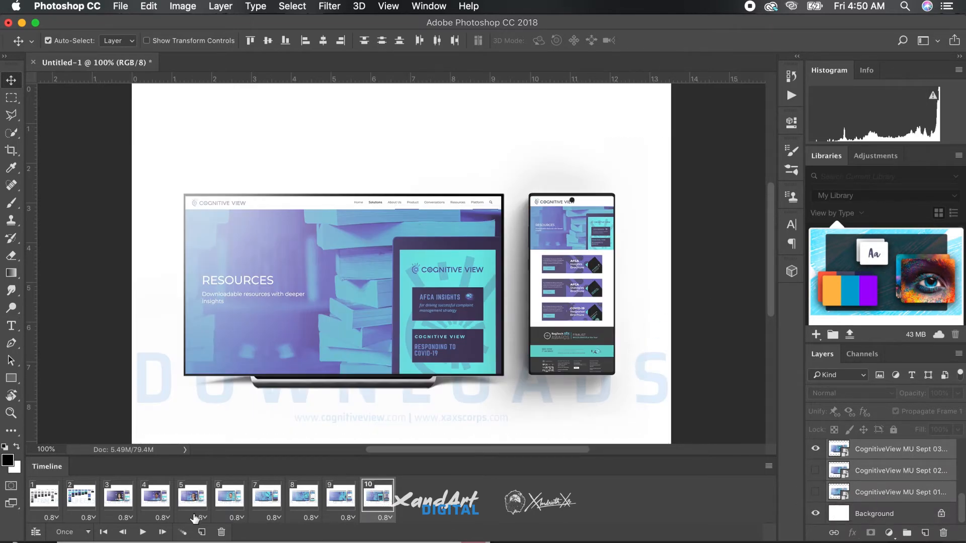
# Set the animation to loop forever and play it back.
pyautogui.click(89, 532)
pyautogui.click(66, 537)
pyautogui.click(143, 533)
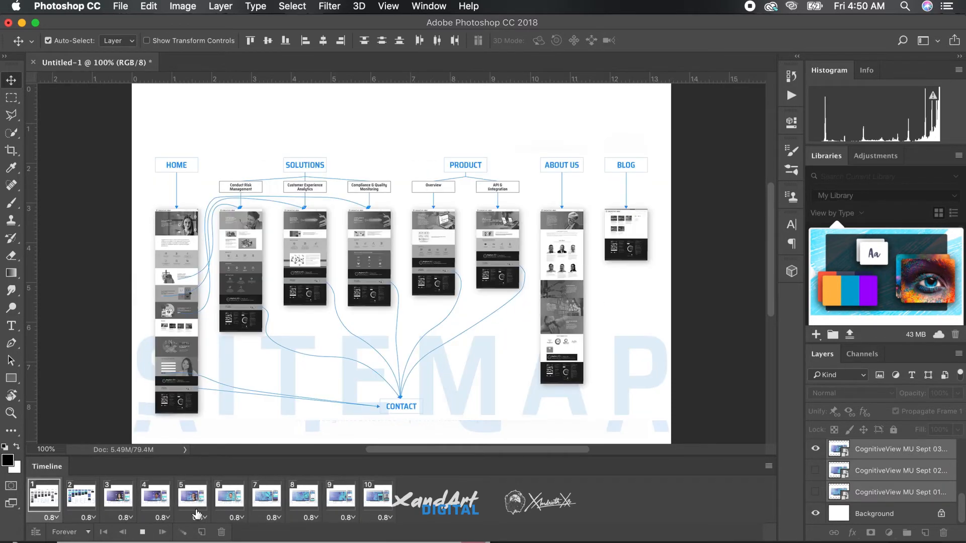
pyautogui.click(142, 532)
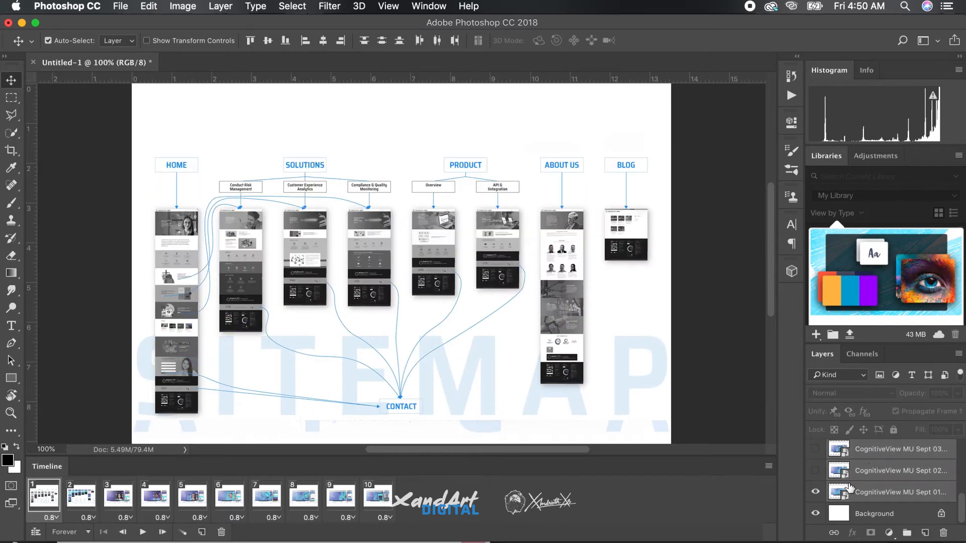
# Hide the stray CognitiveView MU Sept 01 layer in frame 1 and the CognitiveView MU Sept 02 layer in frame 2.
pyautogui.scroll(5, 860, 498)
pyautogui.scroll(-5, 878, 490)
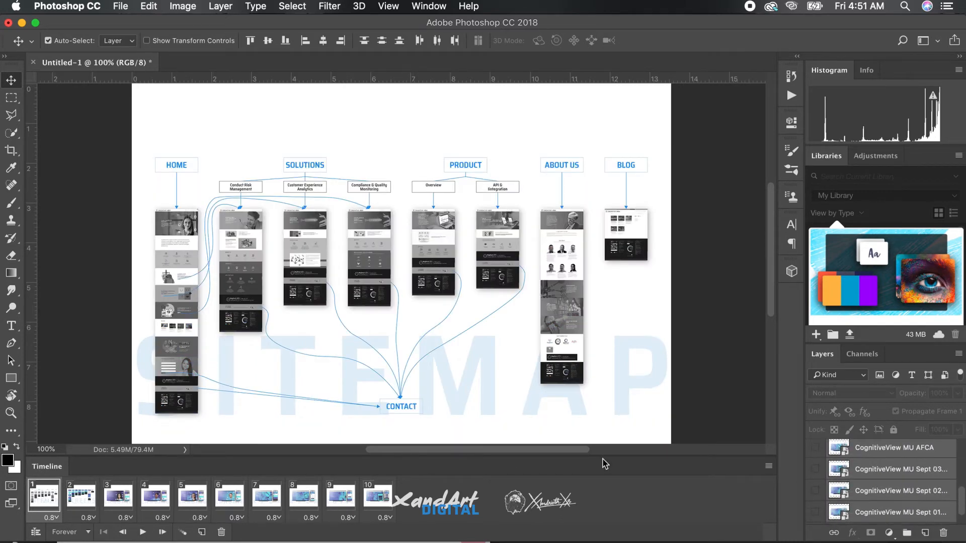
pyautogui.click(81, 497)
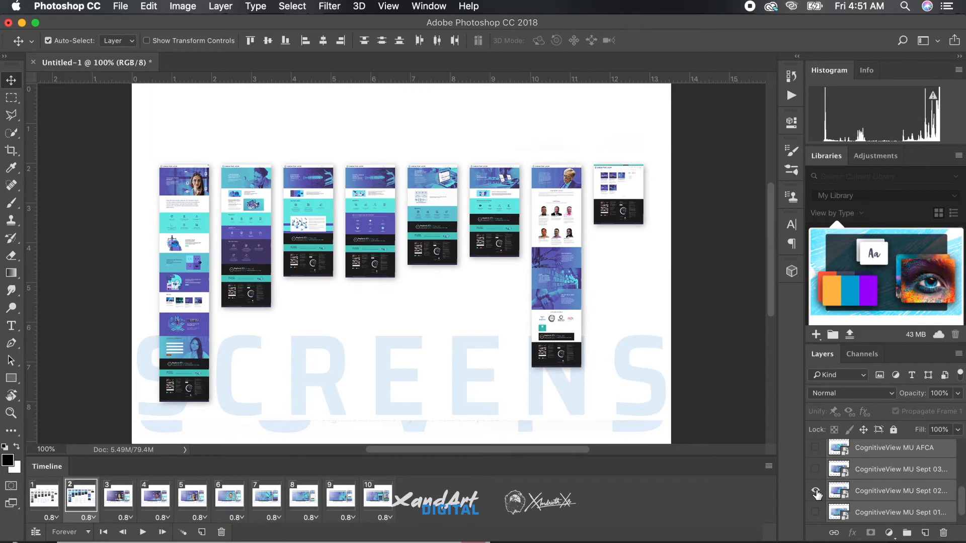
# Play through the corrected looping animation at 90% zoom to check its frames, and stop it.
pyautogui.click(142, 533)
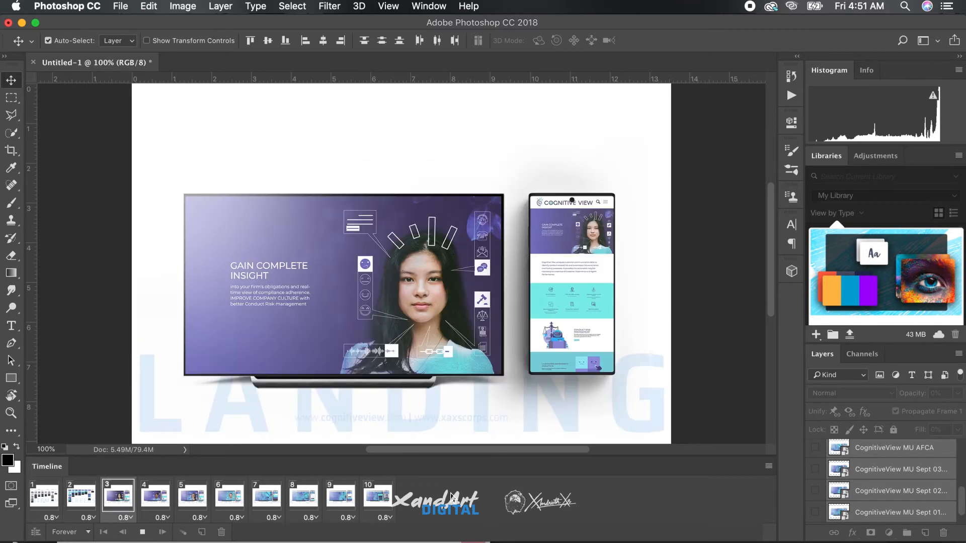
pyautogui.press('super+minus')
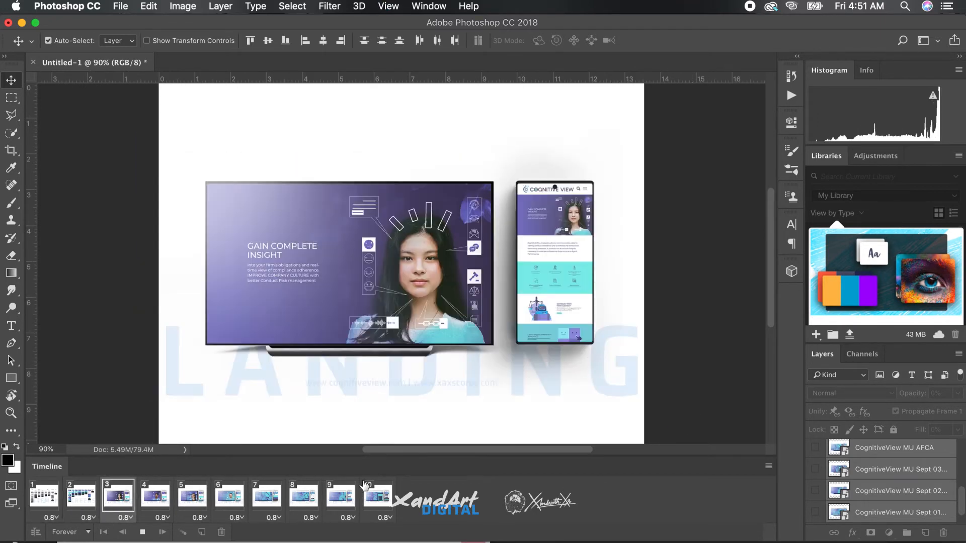
pyautogui.click(142, 532)
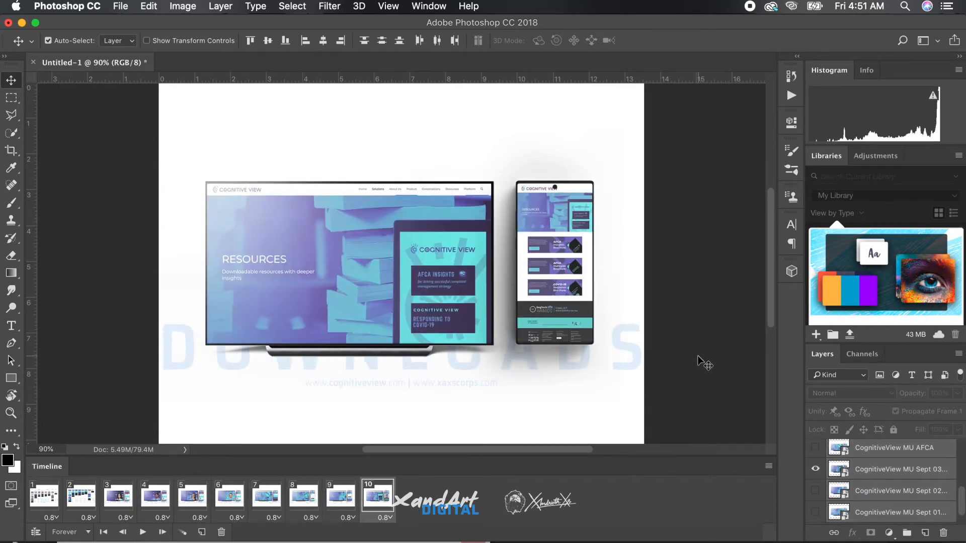
# Save the document as a Photoshop file named XAXs Cognitive View site UIUX.
pyautogui.press('super+s')
pyautogui.write('XAXs ')
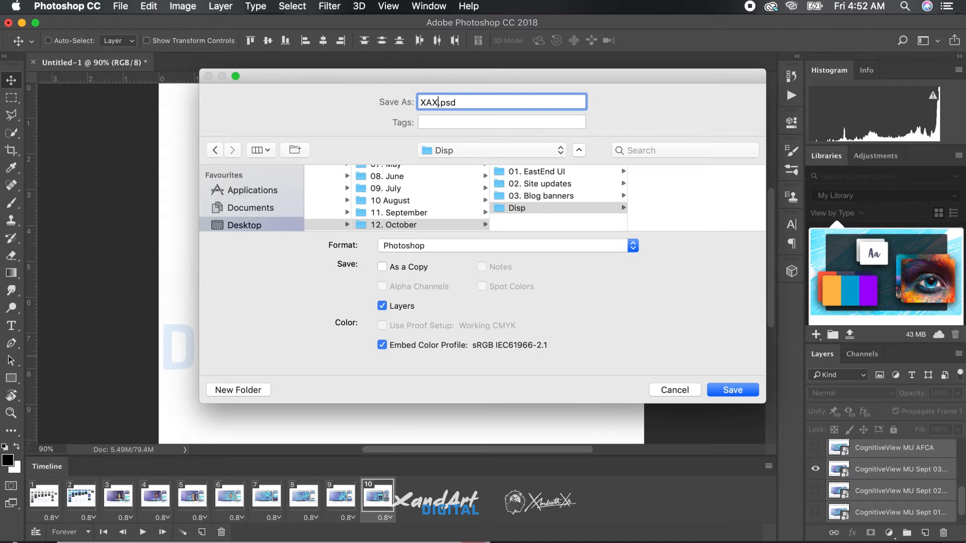
pyautogui.write('Cognitive View site UIUX')
pyautogui.press('Return')
pyautogui.press('Return')
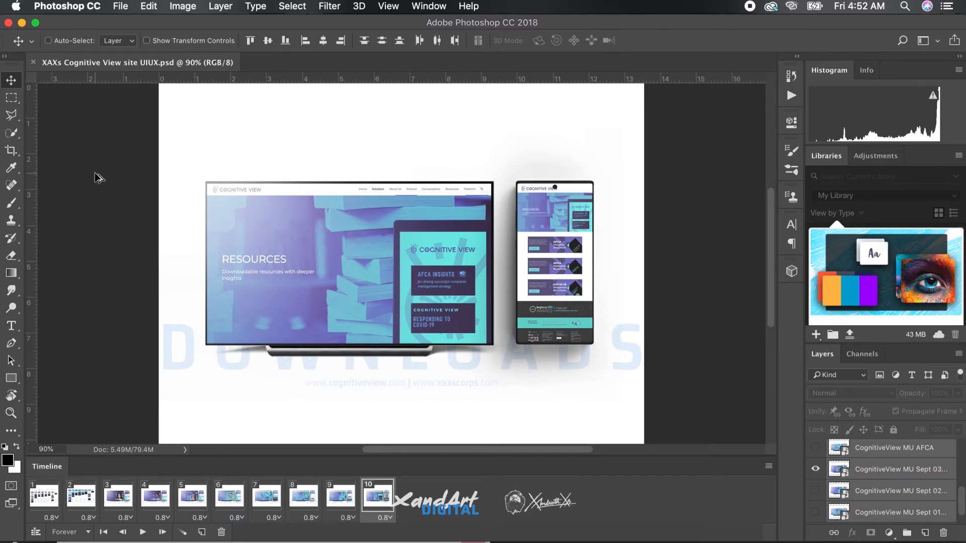
# Start a Save for Web export as a GIF and preview the animation fitted in view.
pyautogui.press('alt+shift+super+s')
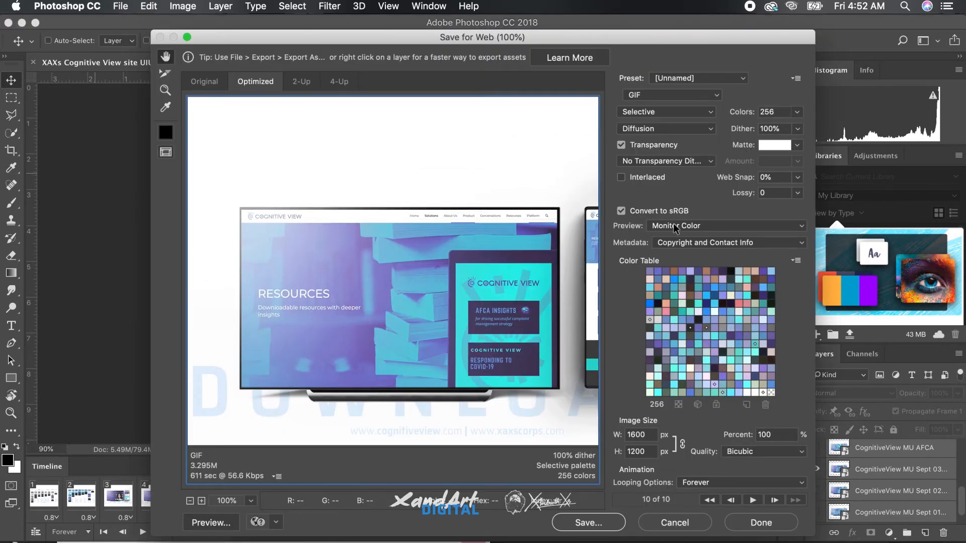
pyautogui.click(752, 498)
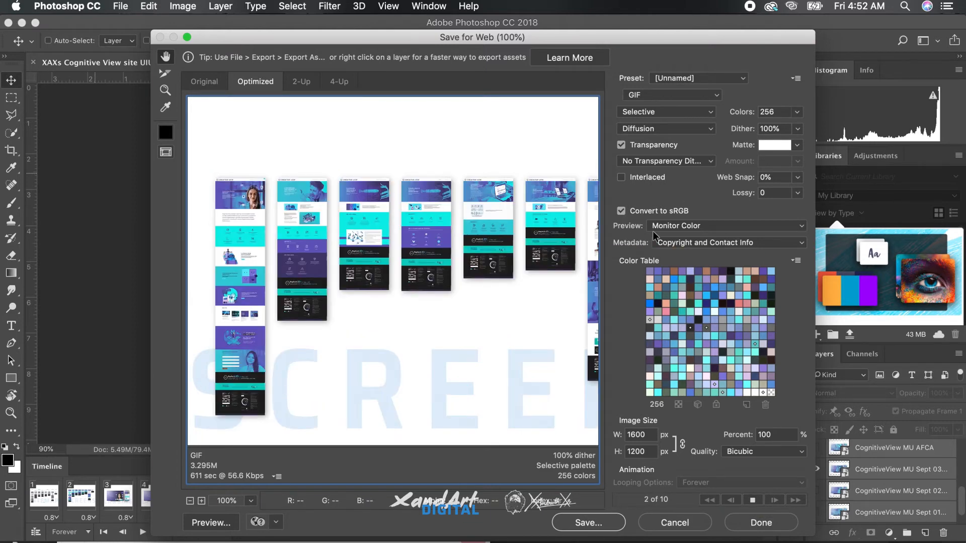
pyautogui.click(250, 501)
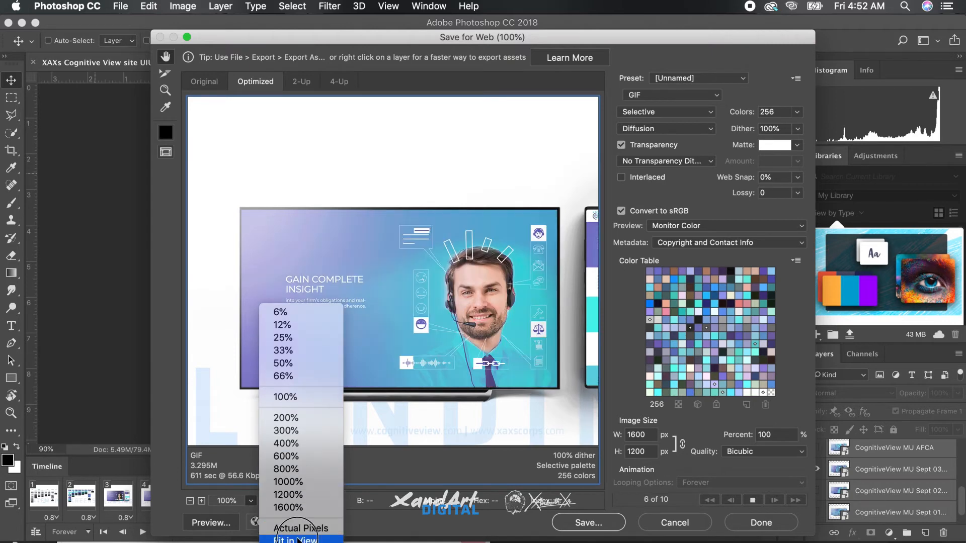
pyautogui.click(299, 539)
pyautogui.click(753, 500)
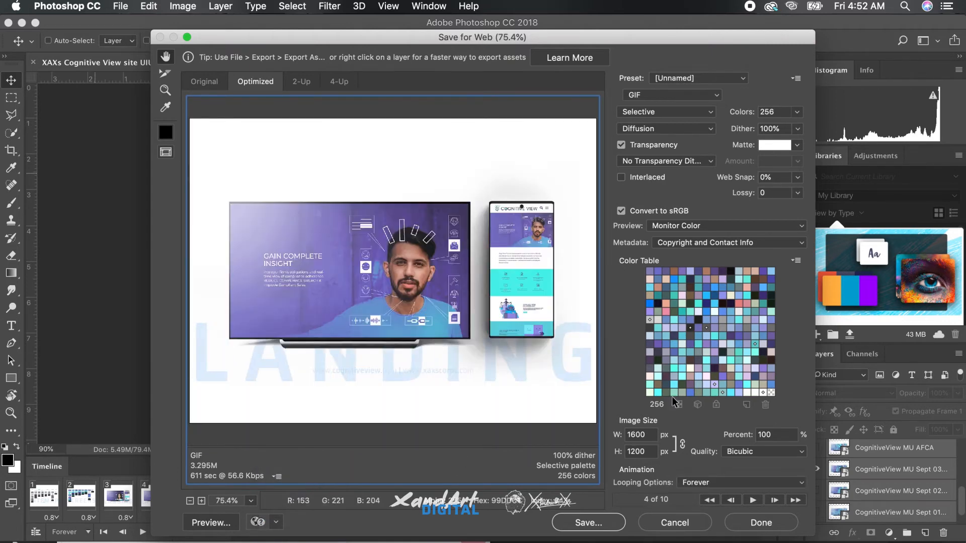
# Save the animated GIF as XAXs-Cognitive-View-site-UIUX.gif on the Desktop.
pyautogui.click(588, 524)
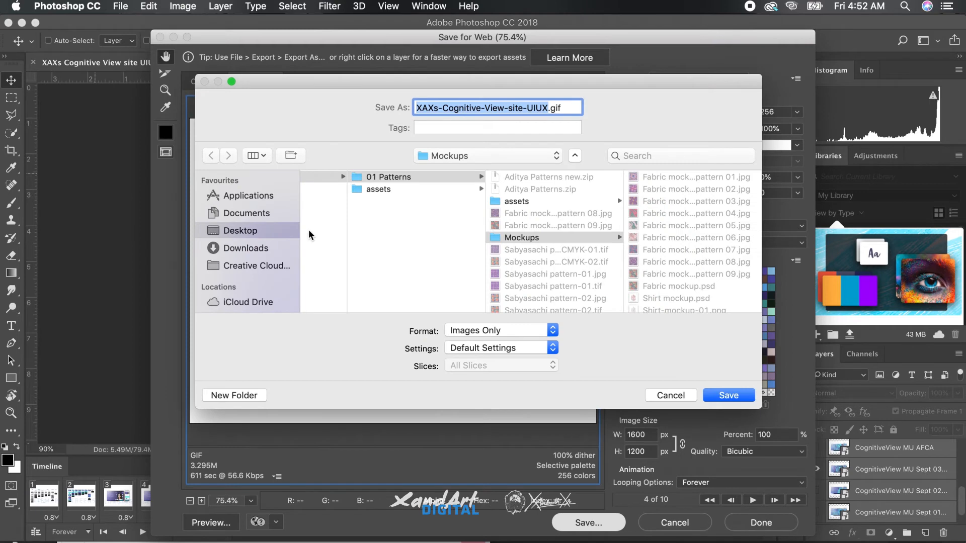
pyautogui.hscroll(-10, 361, 242)
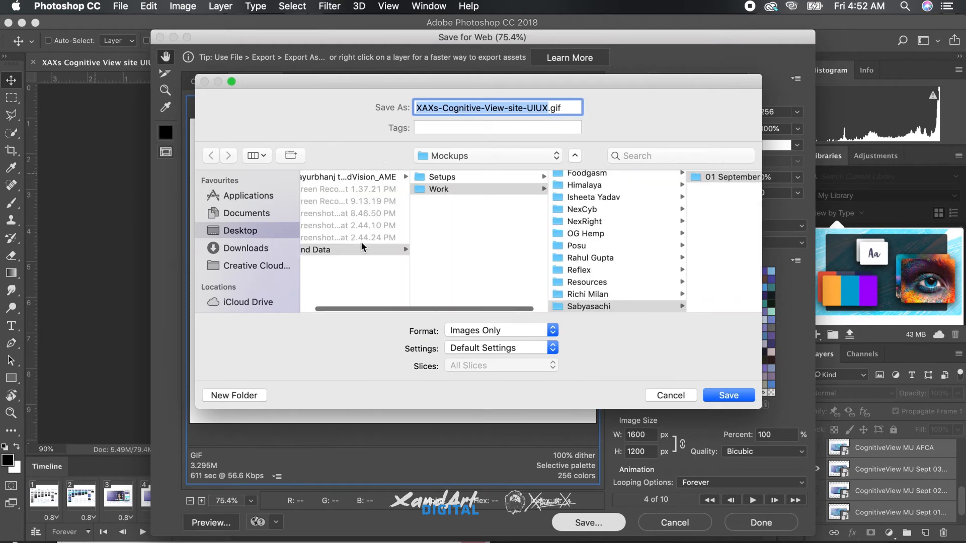
pyautogui.click(358, 289)
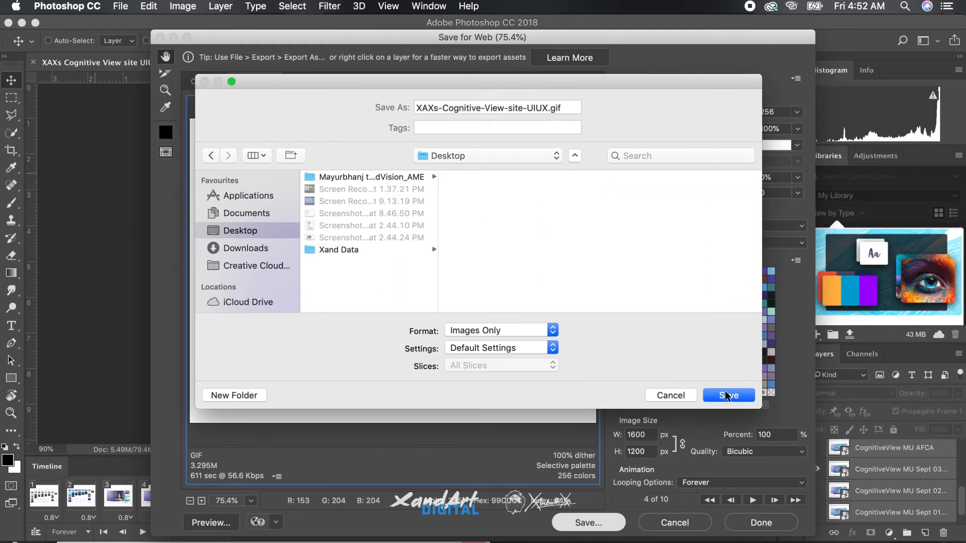
pyautogui.click(727, 396)
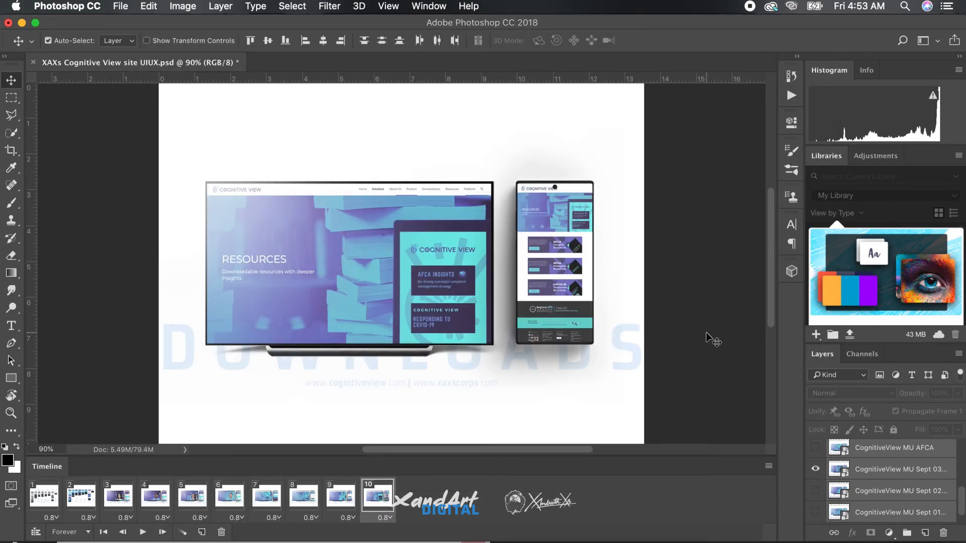
# Switch to Dribbble's Publish your Shot page in Chrome and upload the exported GIF from the Desktop.
pyautogui.hotkey('ctrl', 'Up')
pyautogui.click(798, 331)
pyautogui.scroll(-3, 798, 331)
pyautogui.scroll(3, 798, 332)
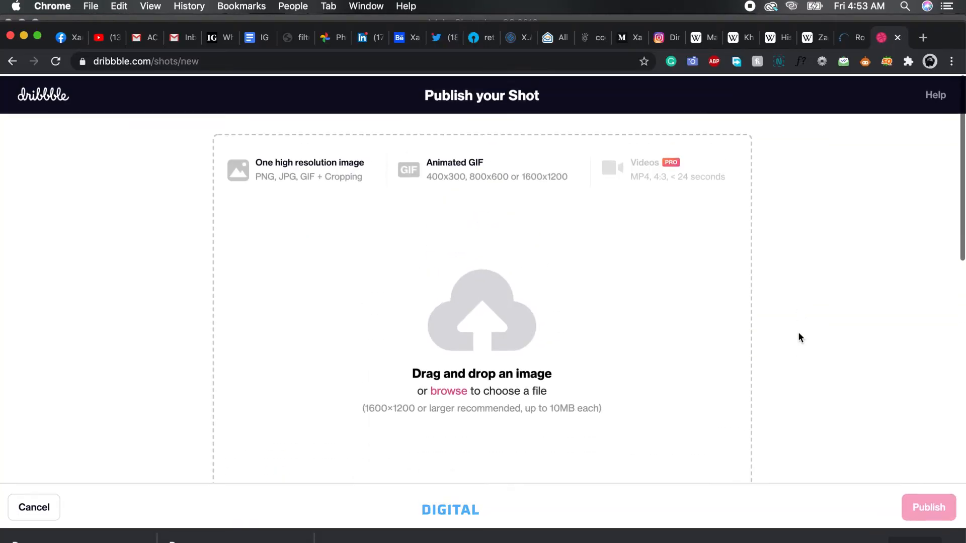
pyautogui.hotkey('ctrl', 'Up')
pyautogui.click(938, 113)
pyautogui.moveTo(582, 237); pyautogui.dragTo(324, 352)
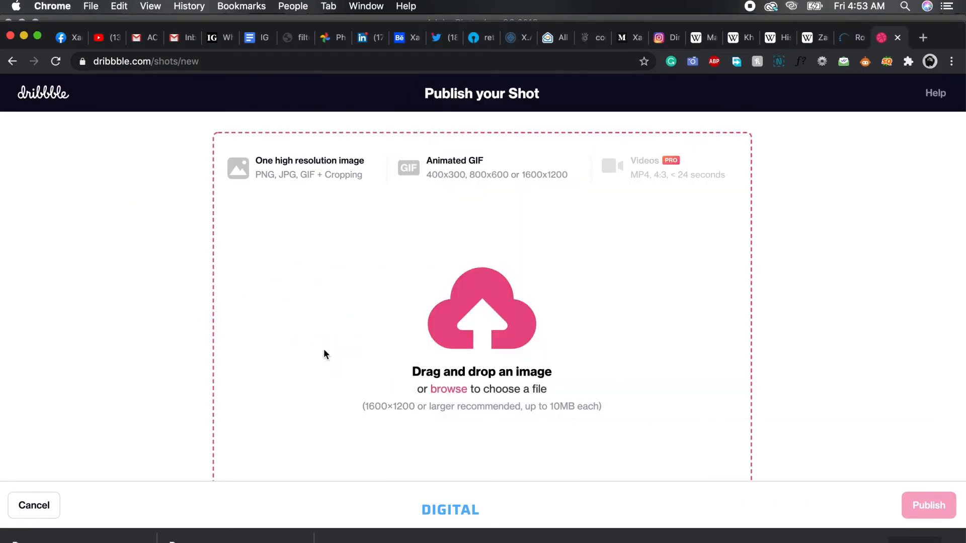
pyautogui.scroll(-5, 779, 326)
pyautogui.scroll(5, 780, 325)
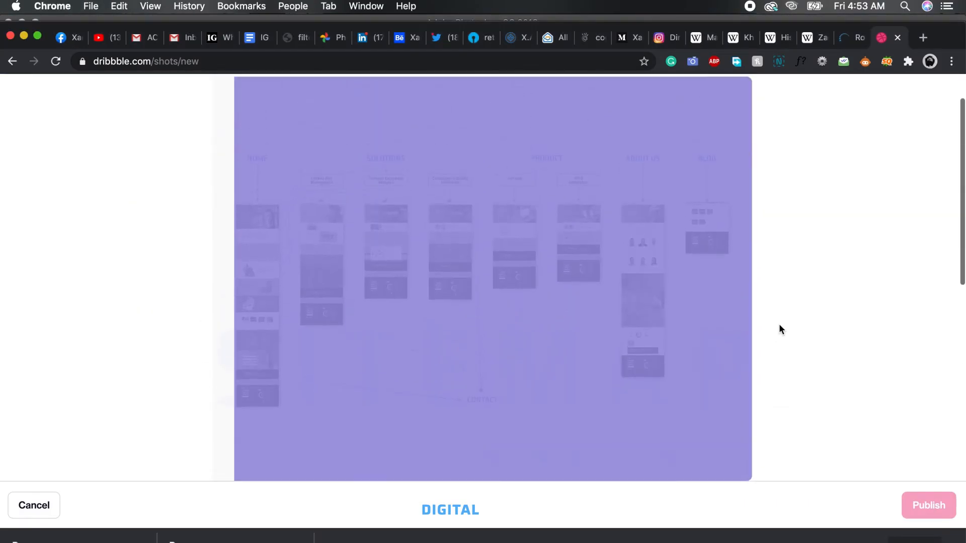
# Shorten the shot's title to Cognitive View site UIUX by removing the XAXs prefix.
pyautogui.scroll(-5, 778, 329)
pyautogui.click(545, 401)
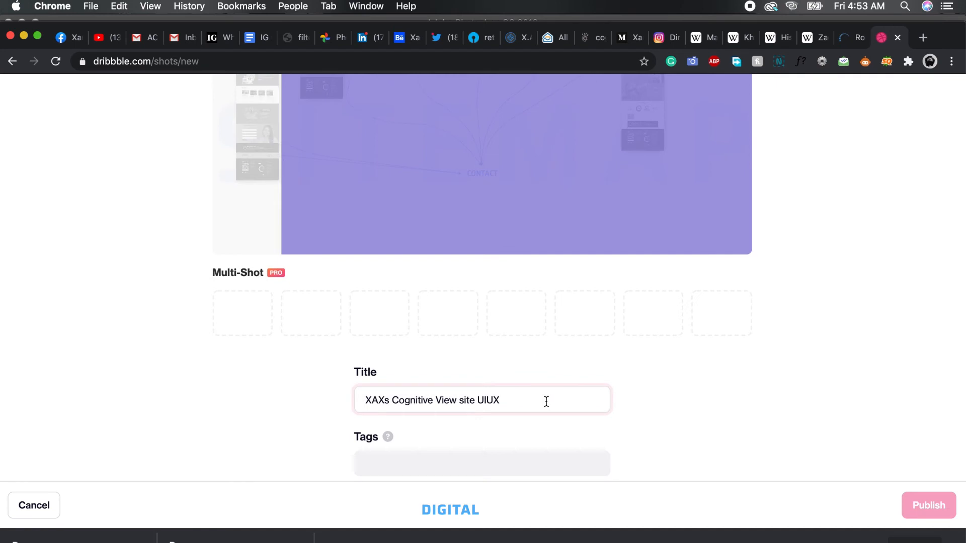
pyautogui.moveTo(392, 399); pyautogui.dragTo(363, 400)
pyautogui.press('BackSpace')
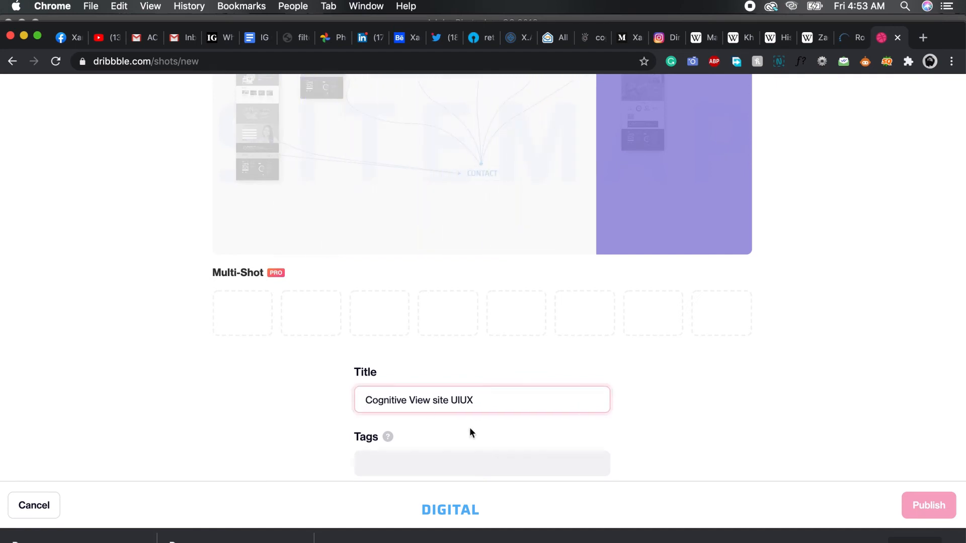
# Add the suggested tags uidesign and website design to the shot.
pyautogui.click(445, 463)
pyautogui.click(443, 371)
pyautogui.write('b')
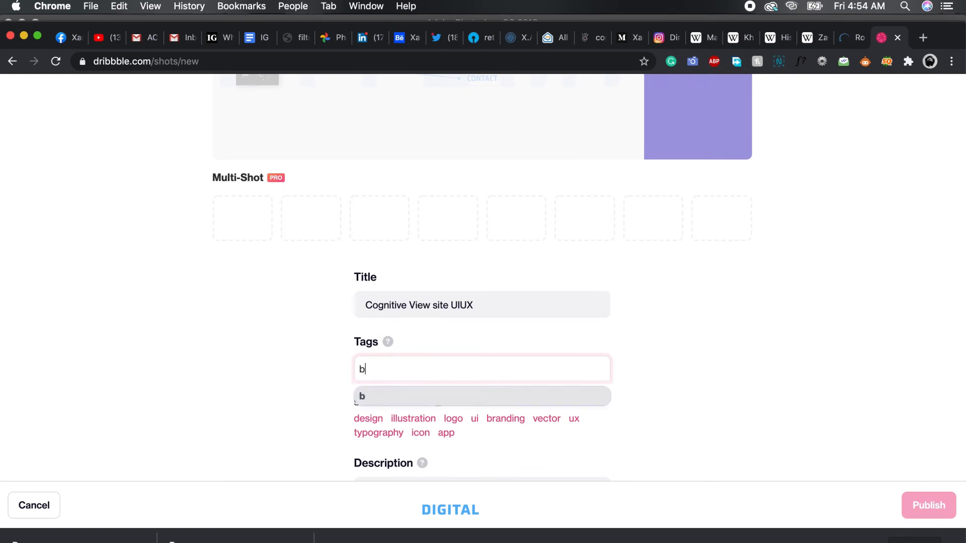
pyautogui.press('BackSpace')
pyautogui.write('uiux')
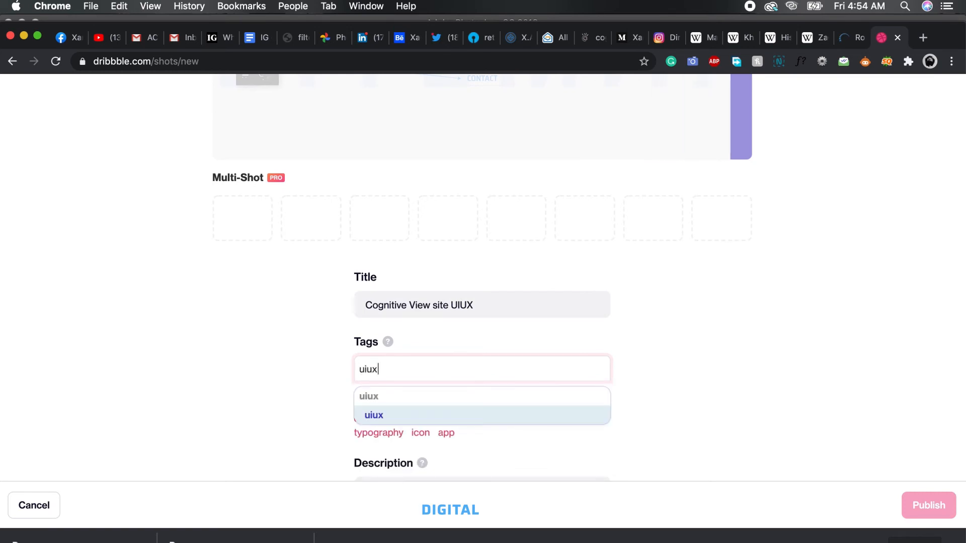
pyautogui.press('BackSpace')
pyautogui.press('BackSpace')
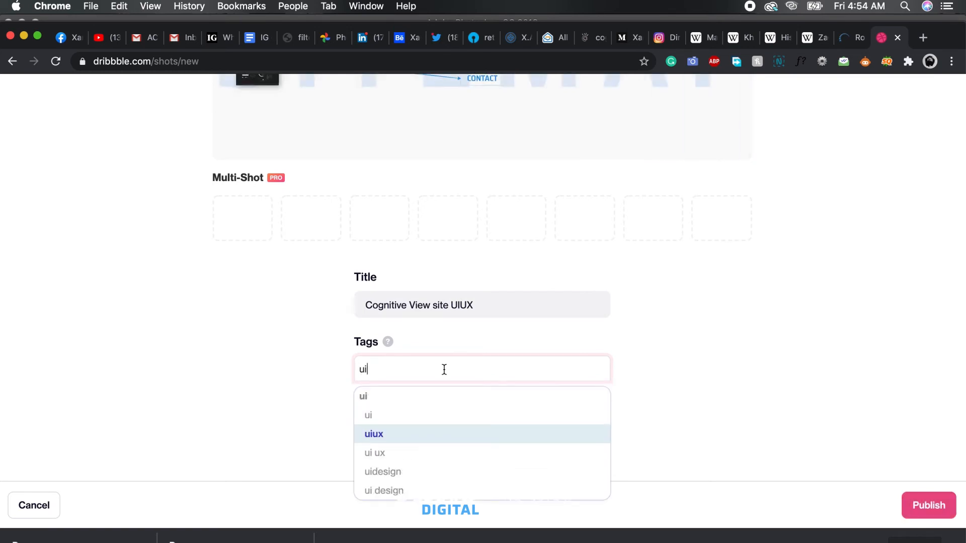
pyautogui.click(399, 473)
pyautogui.write('website')
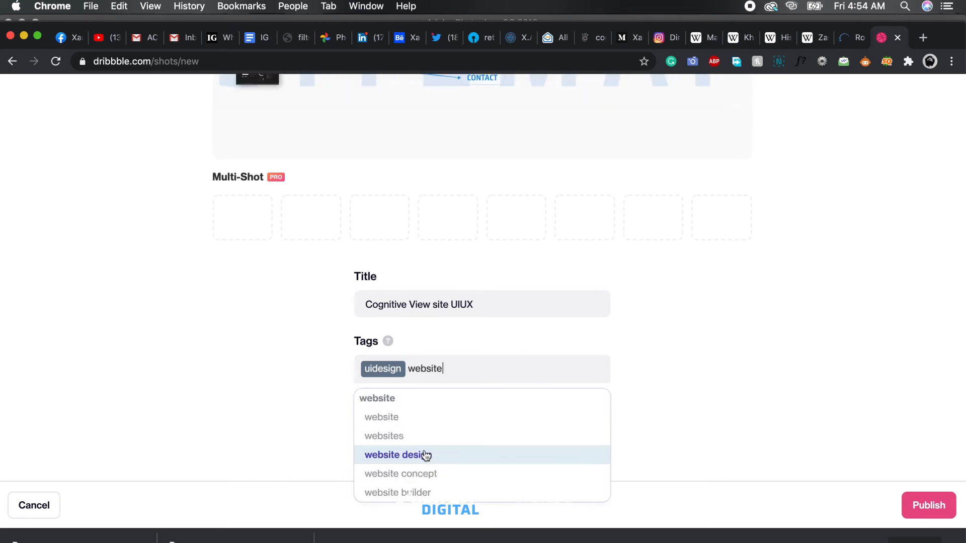
pyautogui.click(428, 455)
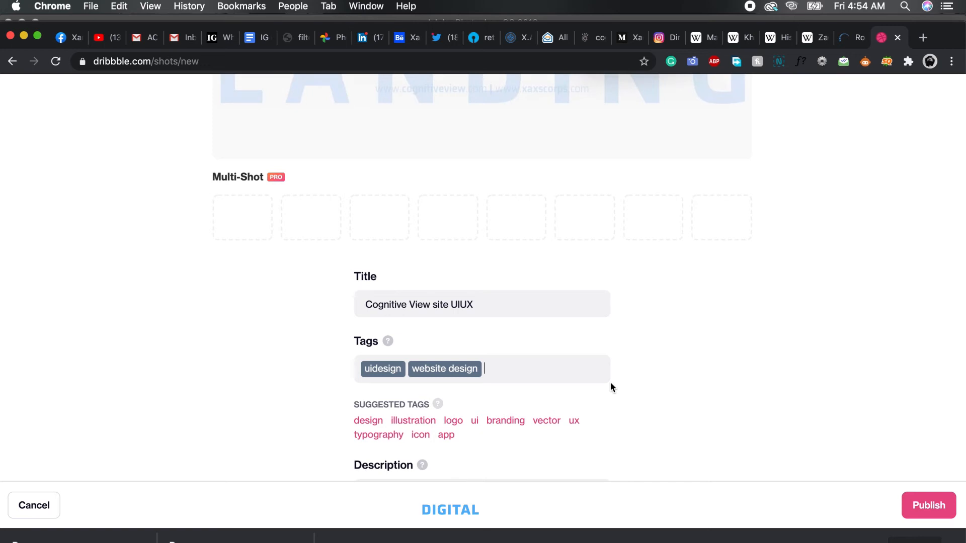
# Add the tags webdesign and branding to the shot.
pyautogui.write('webd')
pyautogui.click(496, 420)
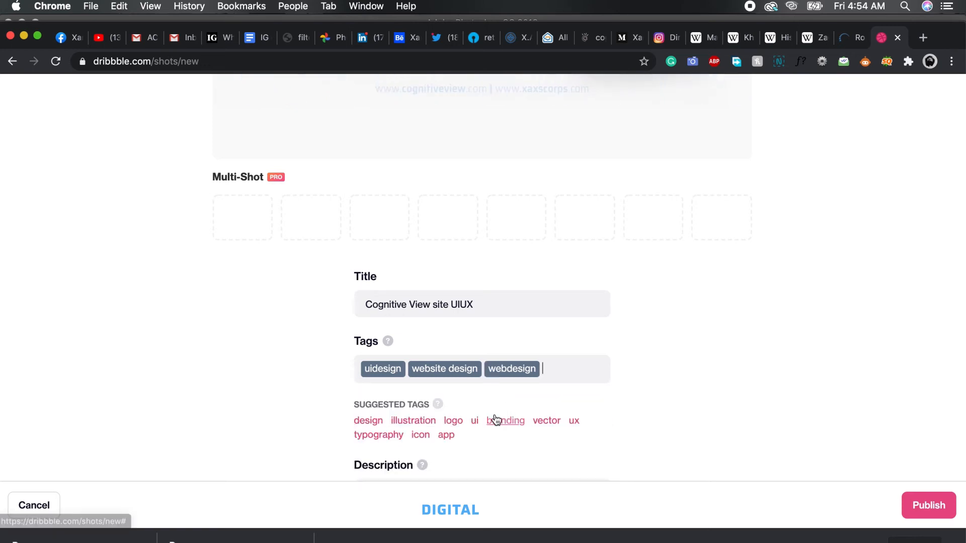
pyautogui.write('brandin')
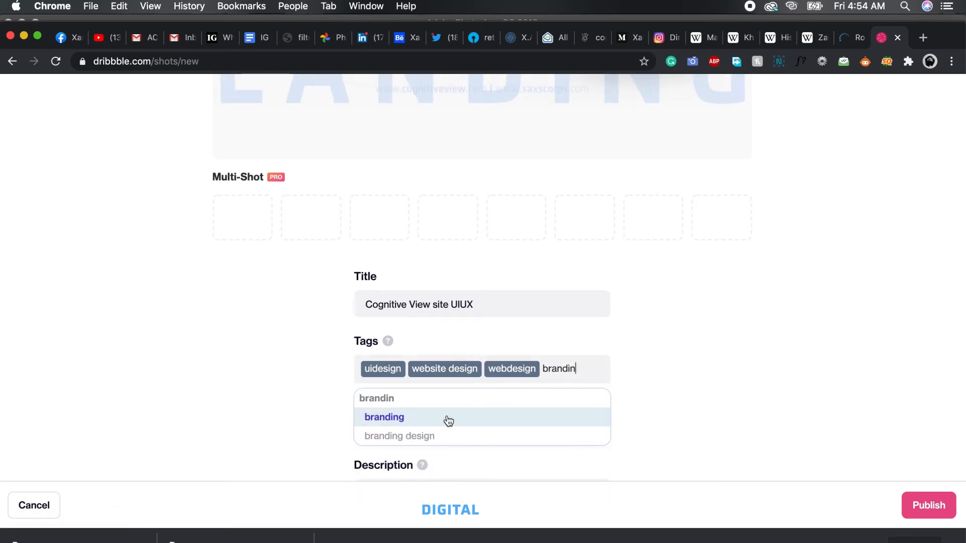
pyautogui.click(449, 421)
# Review the uploaded animation's colours and add the matching tag purple gradient to the shot.
pyautogui.scroll(5, 660, 379)
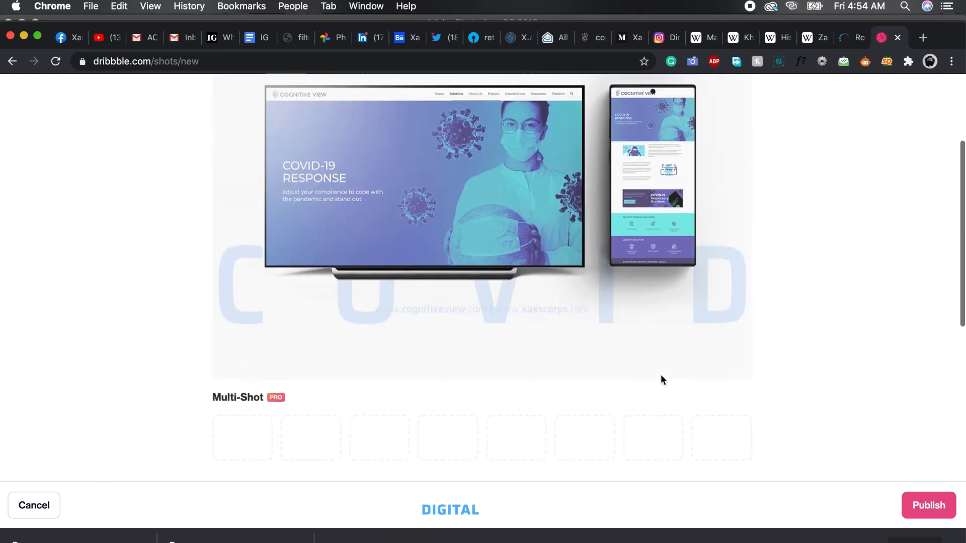
pyautogui.scroll(2, 661, 380)
pyautogui.scroll(-5, 799, 377)
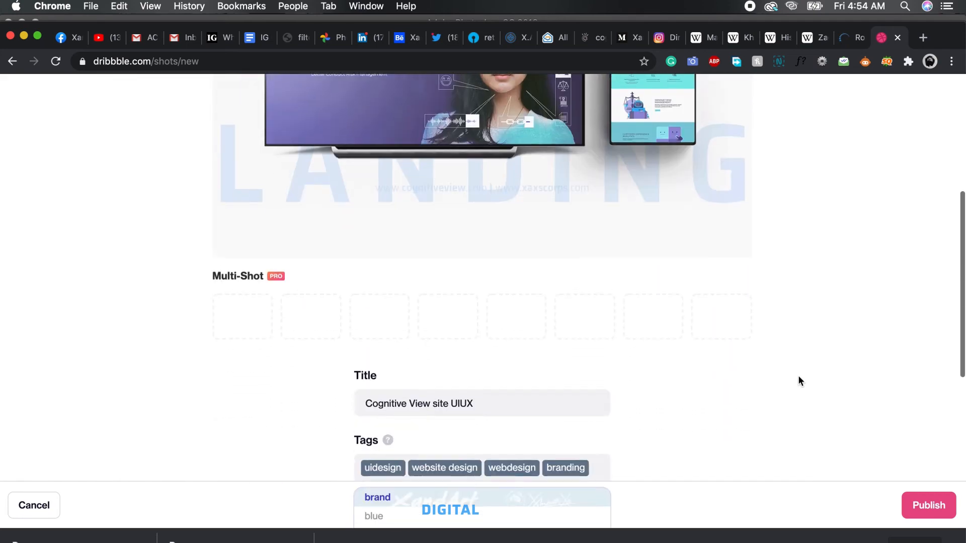
pyautogui.scroll(4, 799, 377)
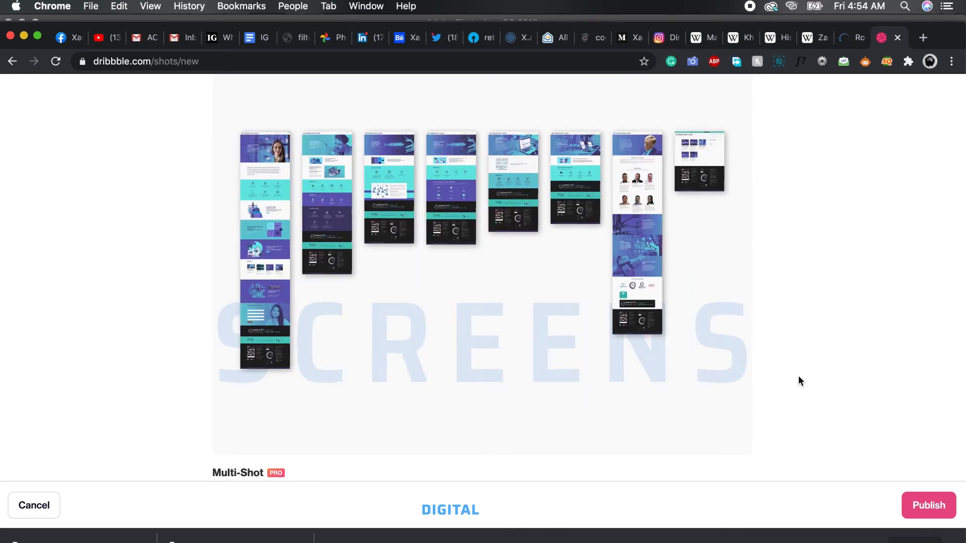
pyautogui.scroll(1, 798, 379)
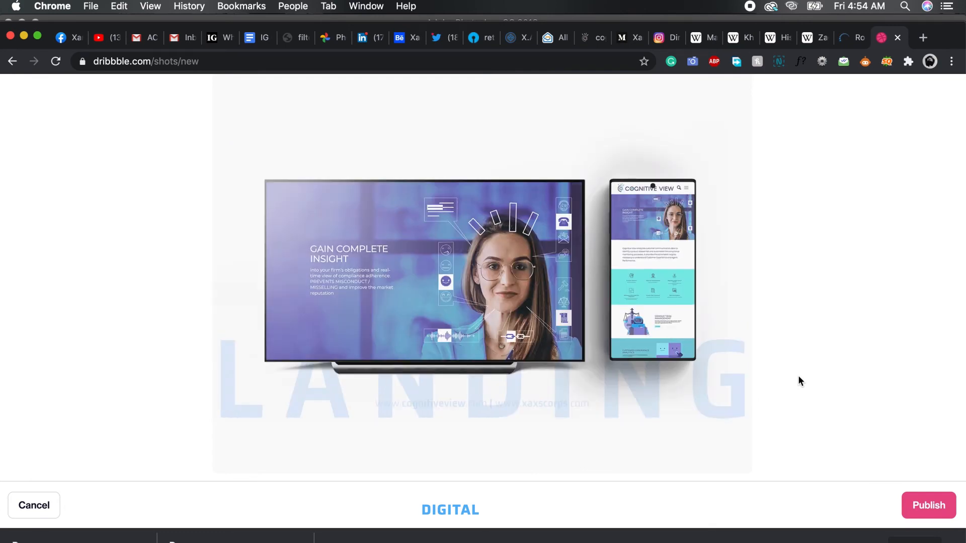
pyautogui.scroll(-6, 799, 378)
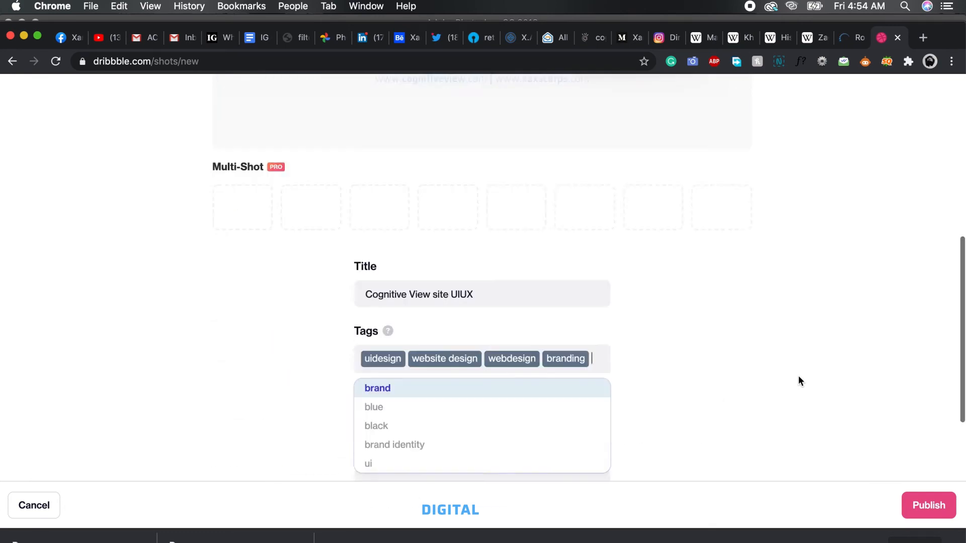
pyautogui.scroll(-2, 799, 381)
pyautogui.write('purp')
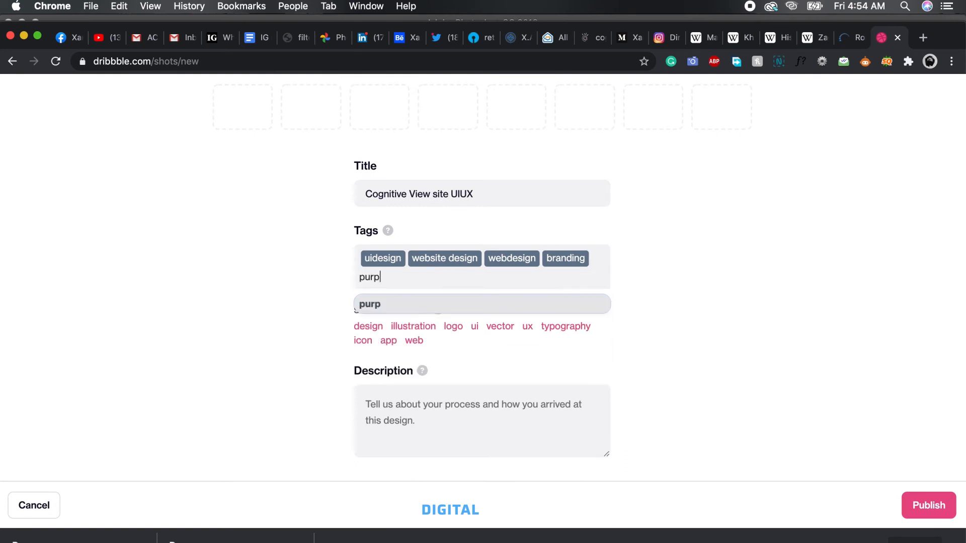
pyautogui.write('le')
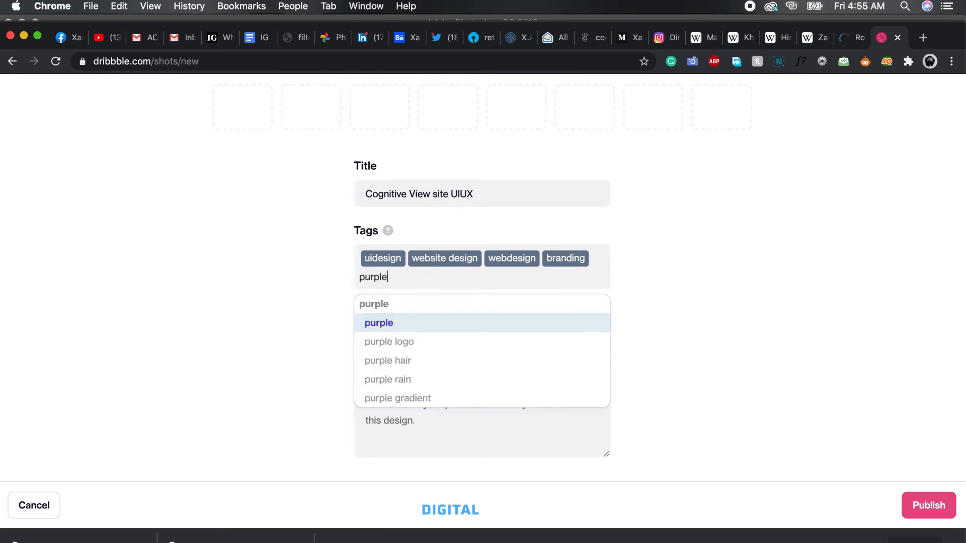
pyautogui.click(490, 397)
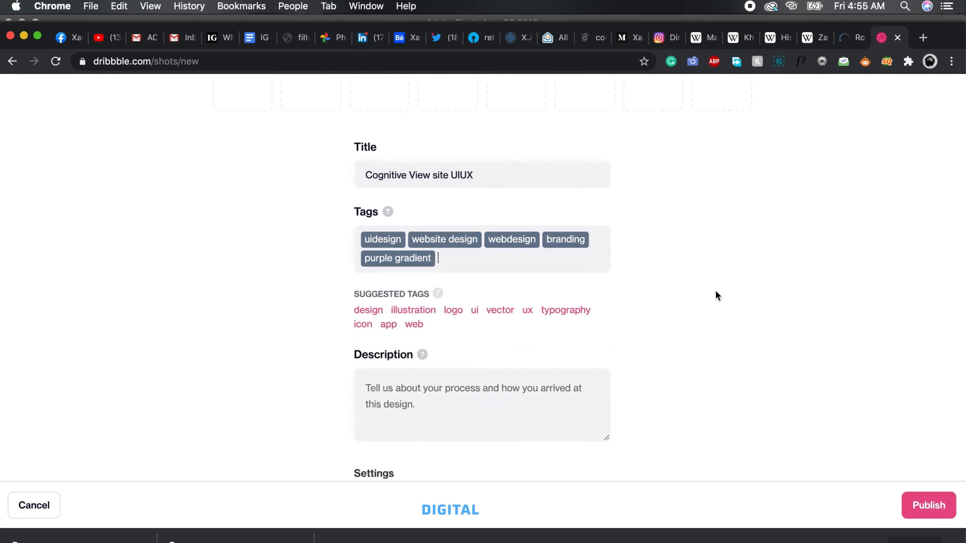
# Discard the cyan tag entry and add the tag teal to the shot instead.
pyautogui.write('cyan')
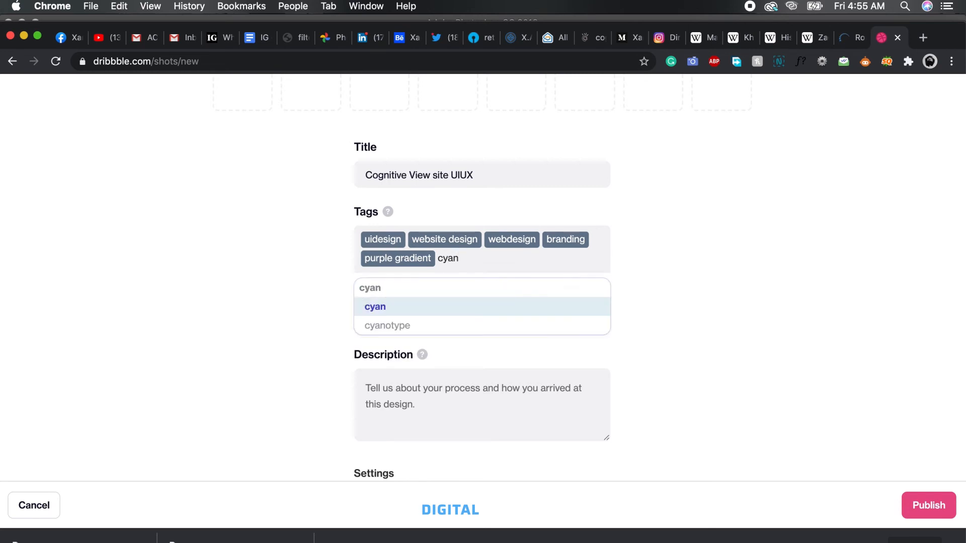
pyautogui.press('BackSpace')
pyautogui.press('BackSpace')
pyautogui.press('BackSpace')
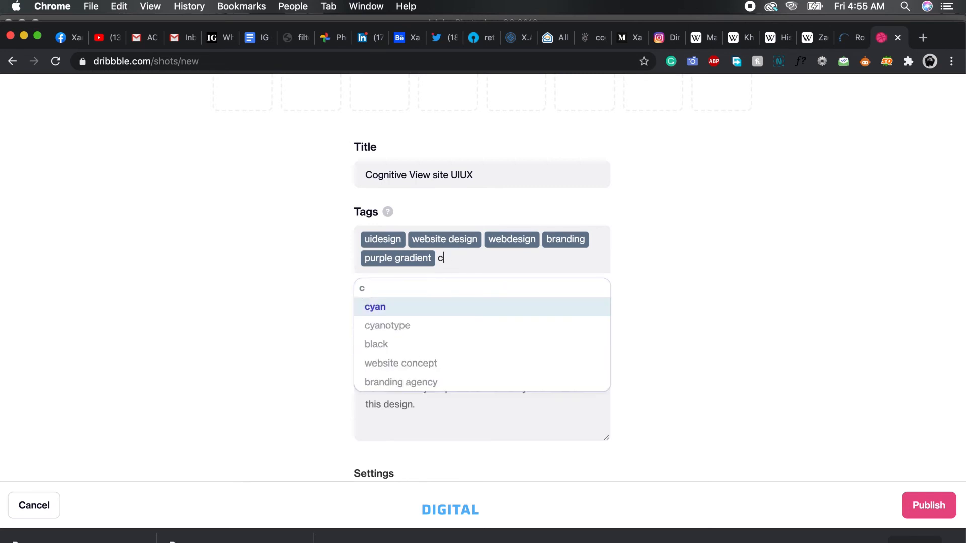
pyautogui.write('teal')
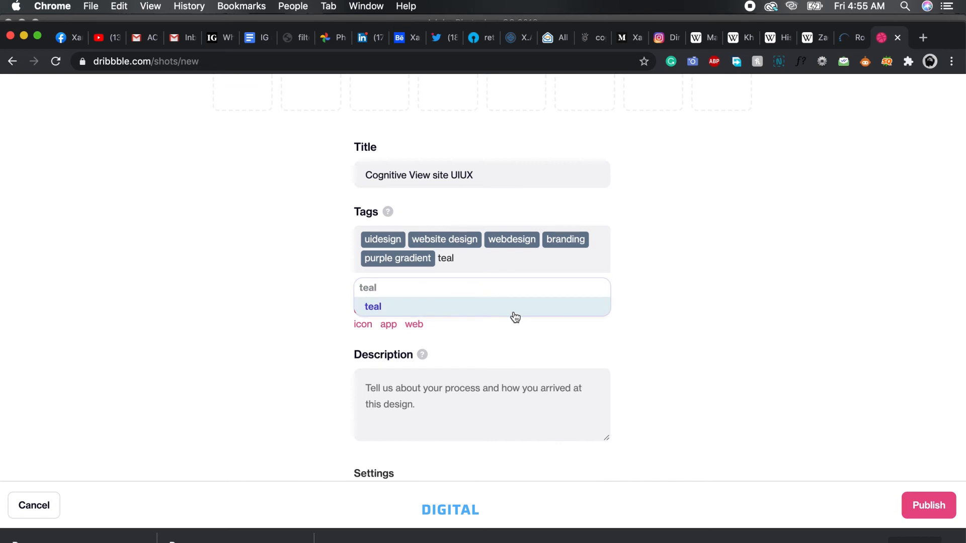
pyautogui.click(515, 317)
# Fill in the shot's description with "Website design and development for Cognitive View, an Australian regtech firm....".
pyautogui.scroll(5, 700, 328)
pyautogui.scroll(-2, 700, 328)
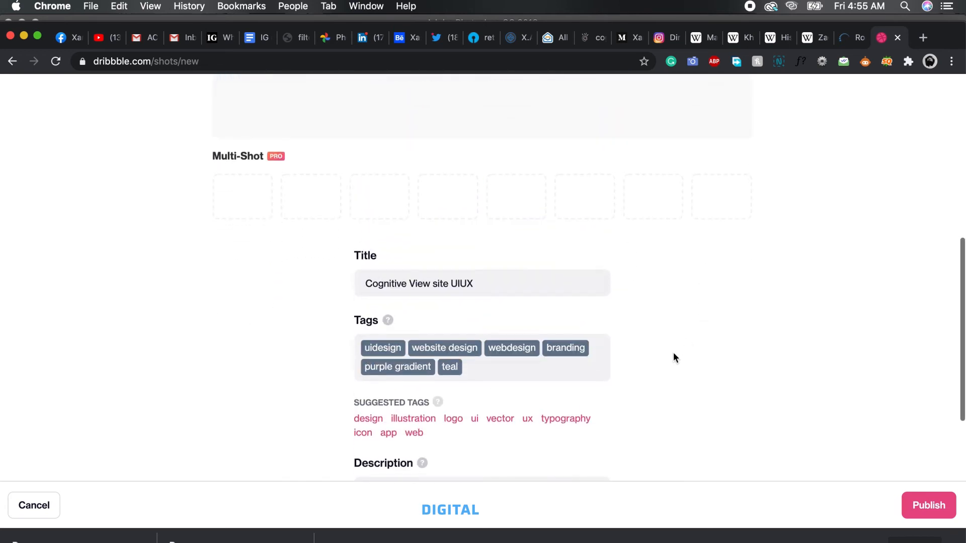
pyautogui.scroll(-3, 675, 356)
pyautogui.scroll(-3, 678, 393)
pyautogui.scroll(-2, 678, 393)
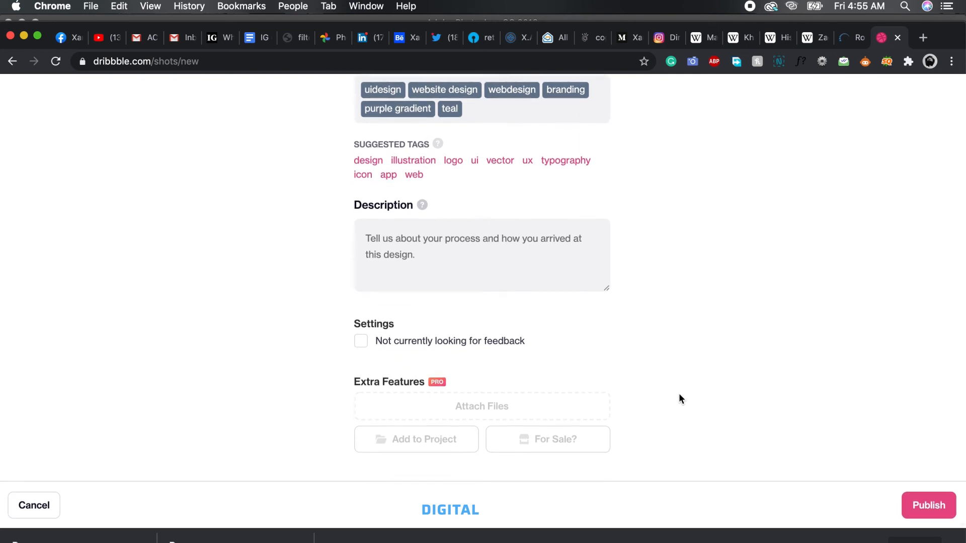
pyautogui.scroll(8, 679, 394)
pyautogui.scroll(-1, 679, 395)
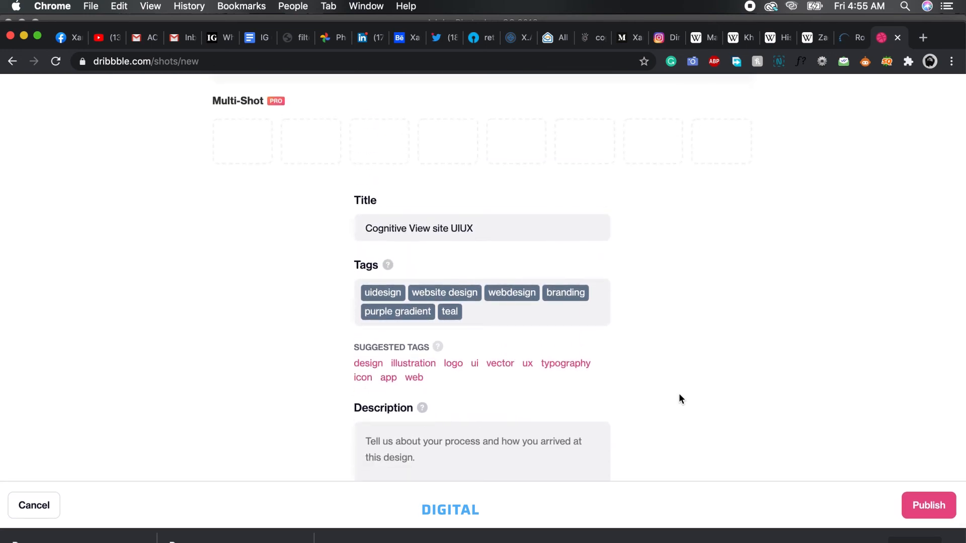
pyautogui.click(546, 458)
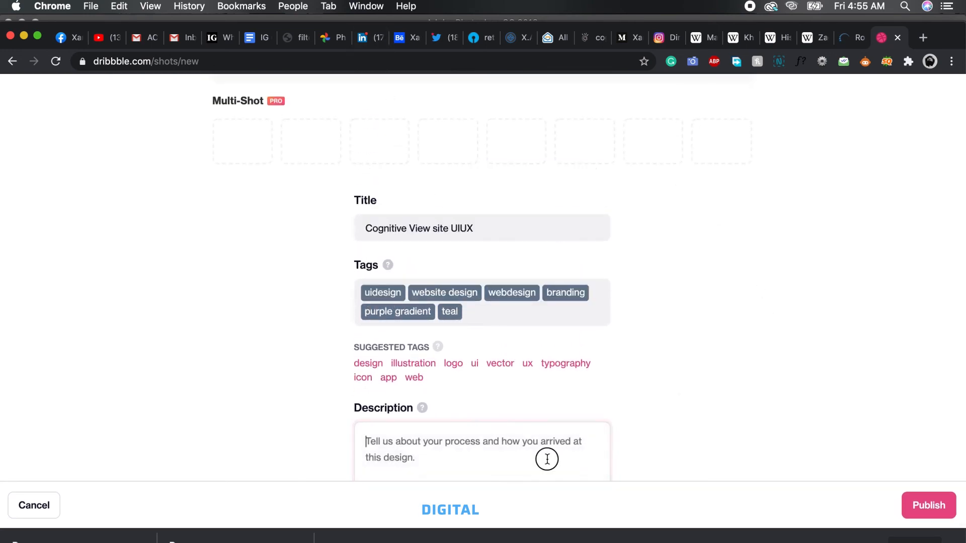
pyautogui.write('Website design and for Cognitive View')
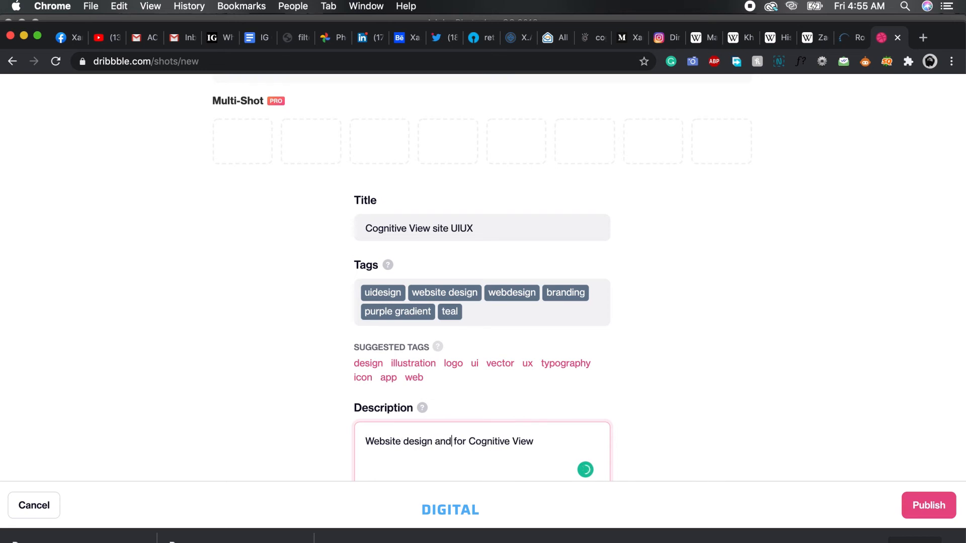
pyautogui.write('lo[')
pyautogui.write('ment')
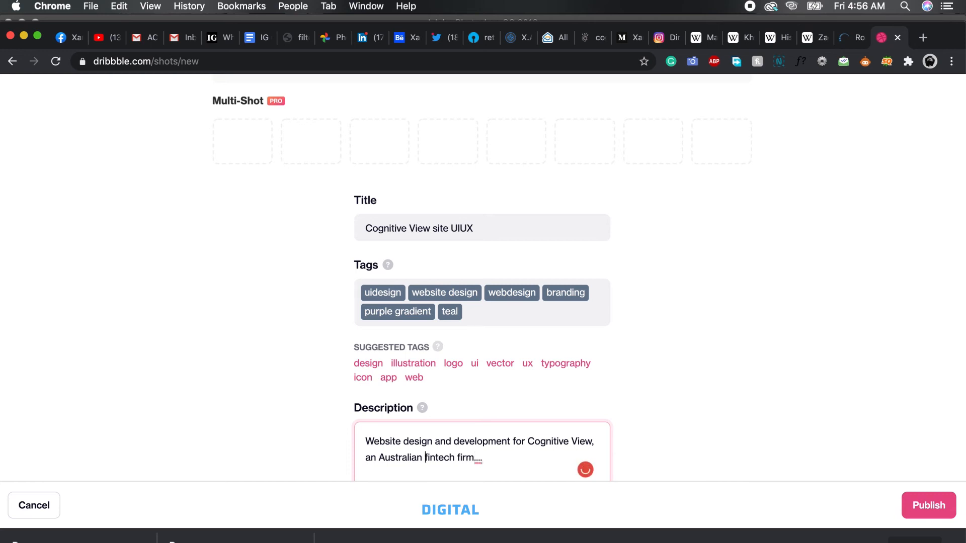
# Extend the shot's tags with web and corporate design.
pyautogui.scroll(-2, 657, 351)
pyautogui.scroll(2, 657, 351)
pyautogui.click(544, 324)
pyautogui.write('web')
pyautogui.press('Return')
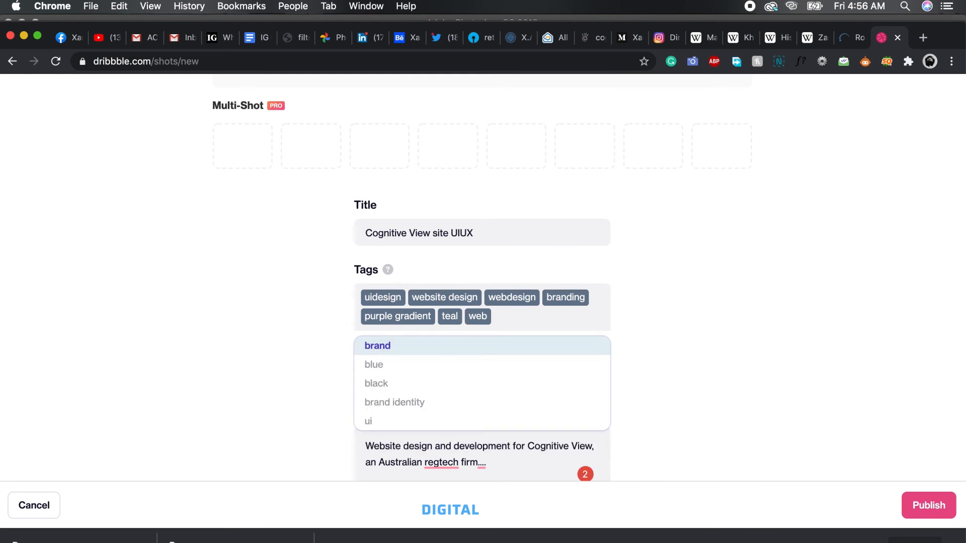
pyautogui.write('corpo')
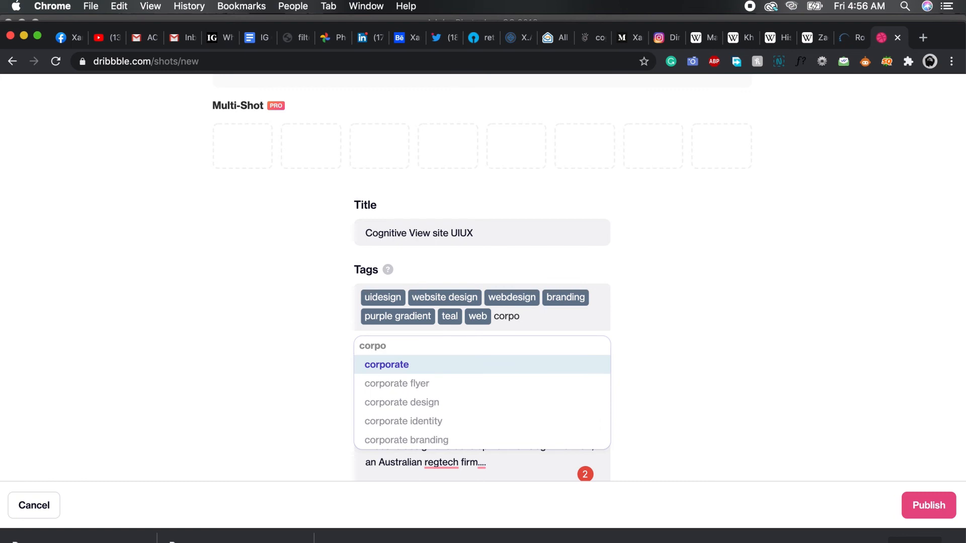
pyautogui.click(496, 403)
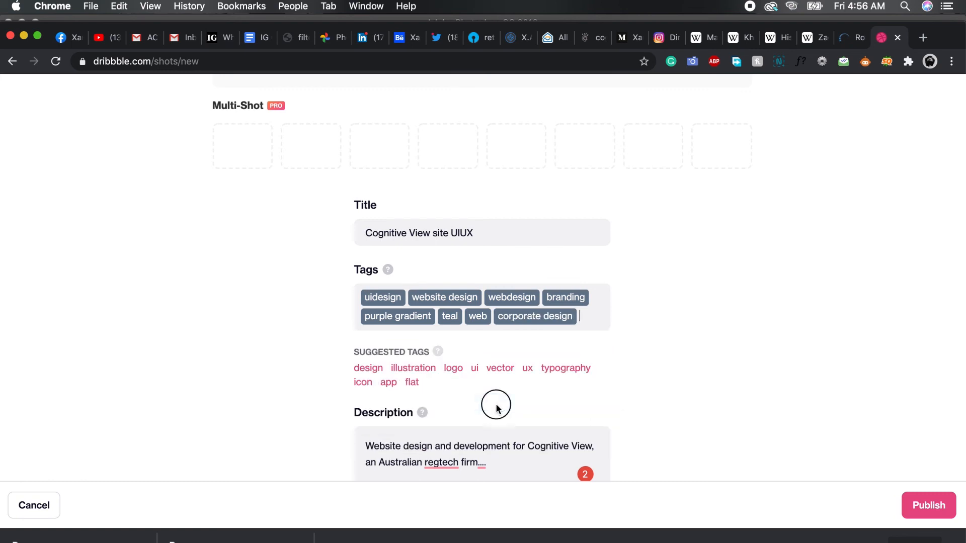
# Add the suggested tag ui and the tag duotone to the shot.
pyautogui.click(474, 370)
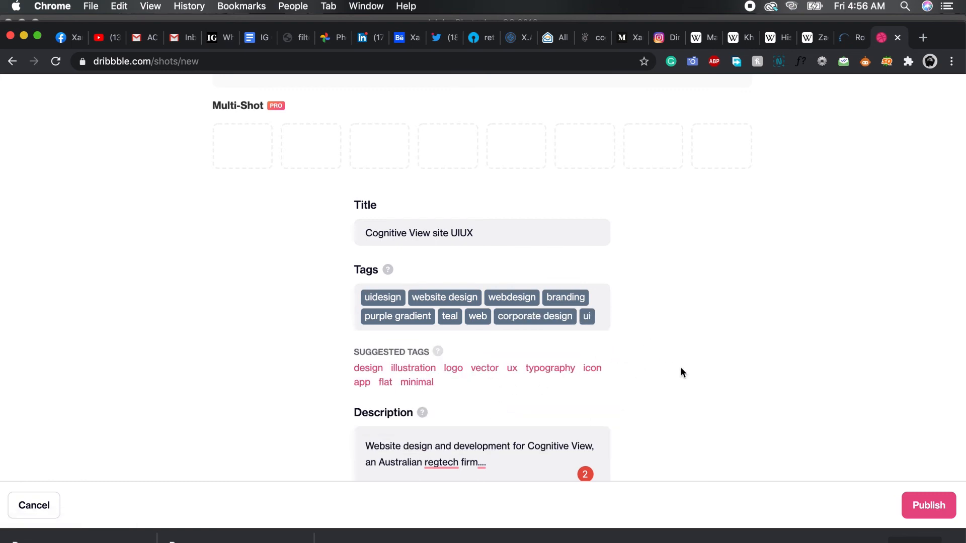
pyautogui.click(604, 319)
pyautogui.write('duotone')
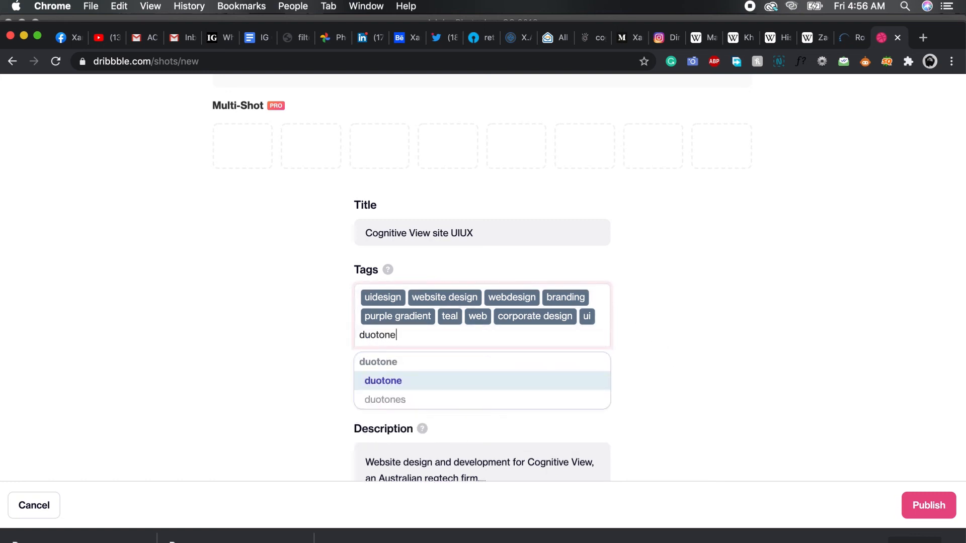
pyautogui.press('Return')
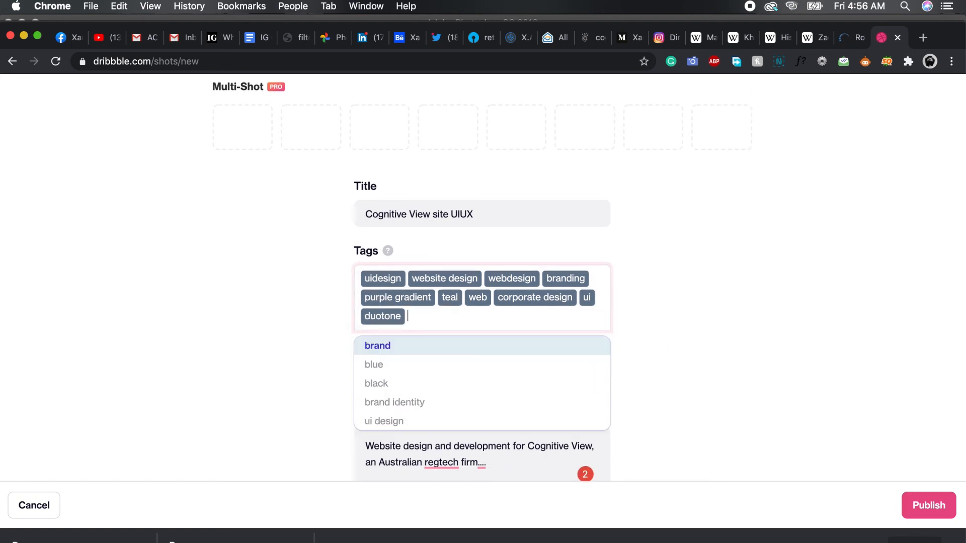
# Close the tag suggestions, check the description and publish the shot.
pyautogui.click(723, 391)
pyautogui.scroll(-1, 717, 426)
pyautogui.click(440, 427)
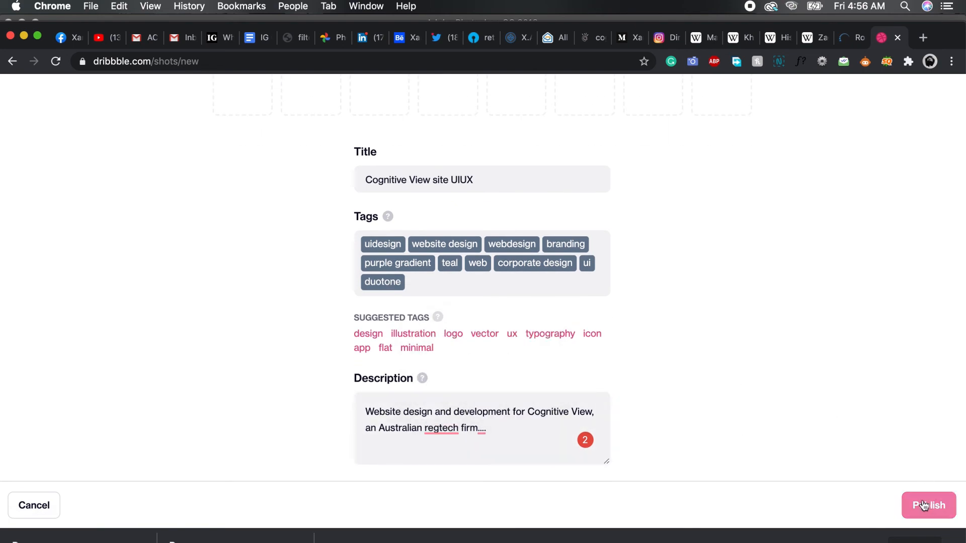
pyautogui.click(929, 506)
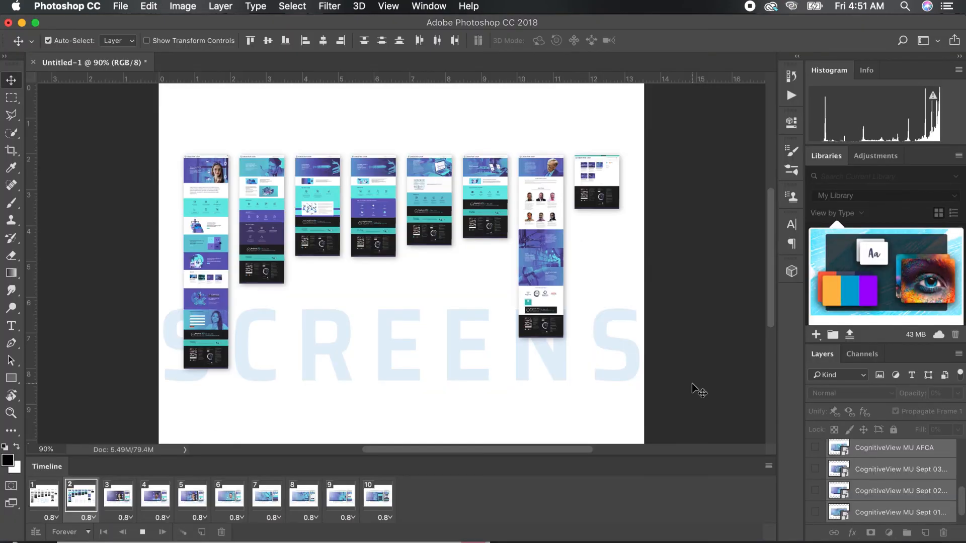
pyautogui.press('super+plus')
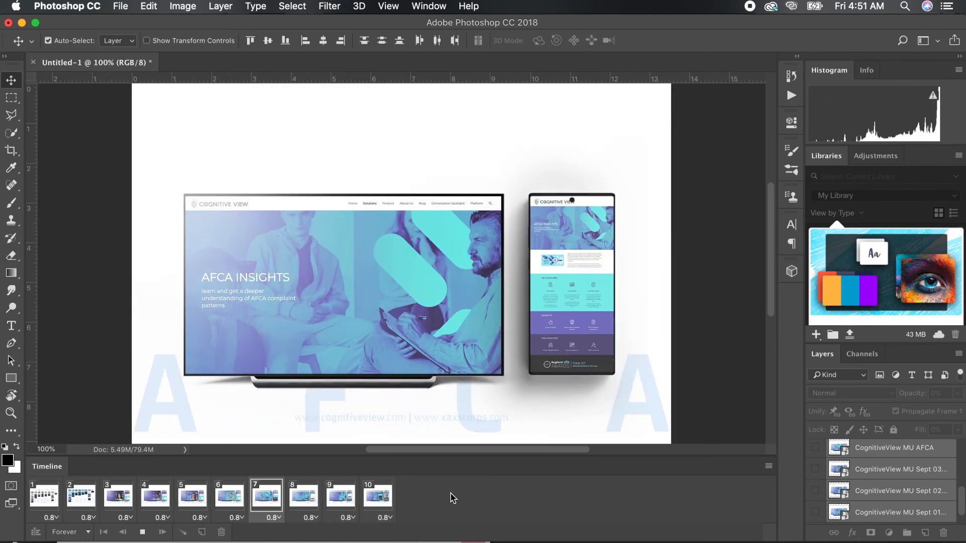
pyautogui.press('space')
pyautogui.click(816, 491)
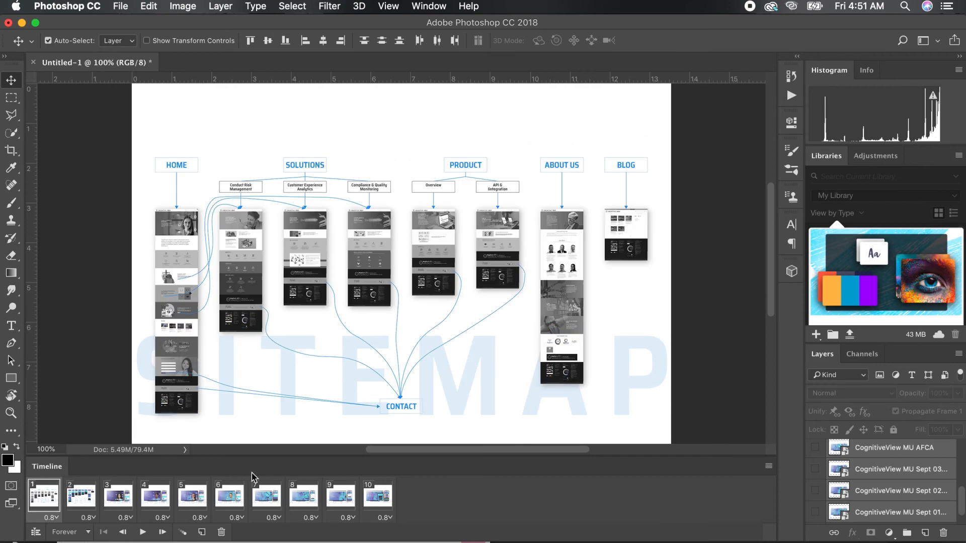
pyautogui.scroll(3, 855, 483)
pyautogui.scroll(-5, 817, 497)
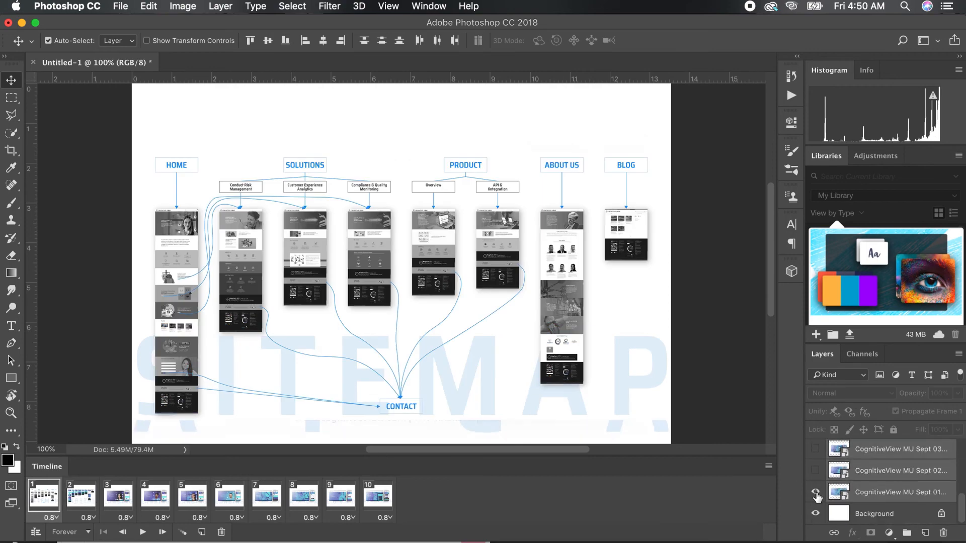
pyautogui.press('space')
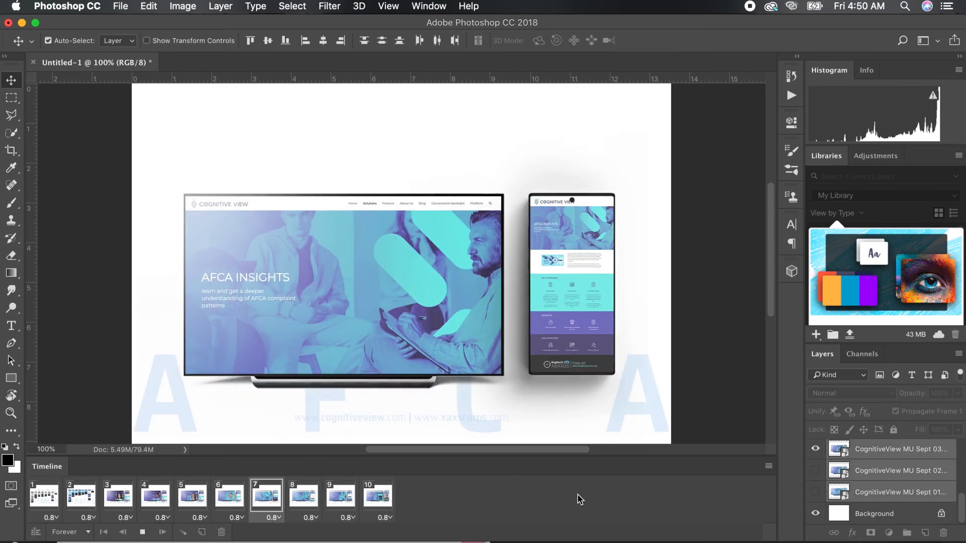
pyautogui.click(143, 532)
pyautogui.click(87, 533)
pyautogui.click(83, 528)
pyautogui.click(815, 513)
pyautogui.scroll(1, 876, 496)
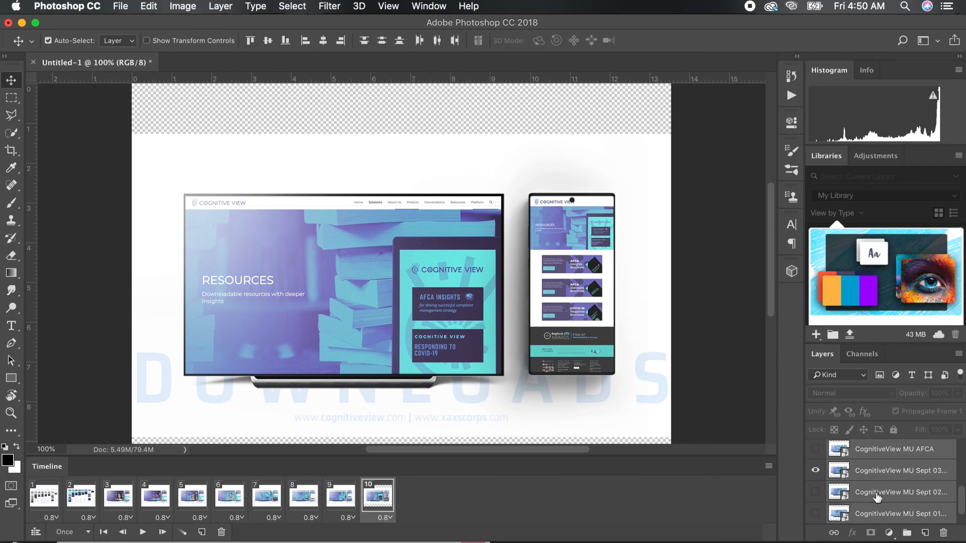
pyautogui.click(815, 470)
pyautogui.scroll(2, 864, 486)
pyautogui.click(816, 470)
pyautogui.scroll(4, 830, 472)
pyautogui.click(815, 451)
pyautogui.scroll(-8, 833, 473)
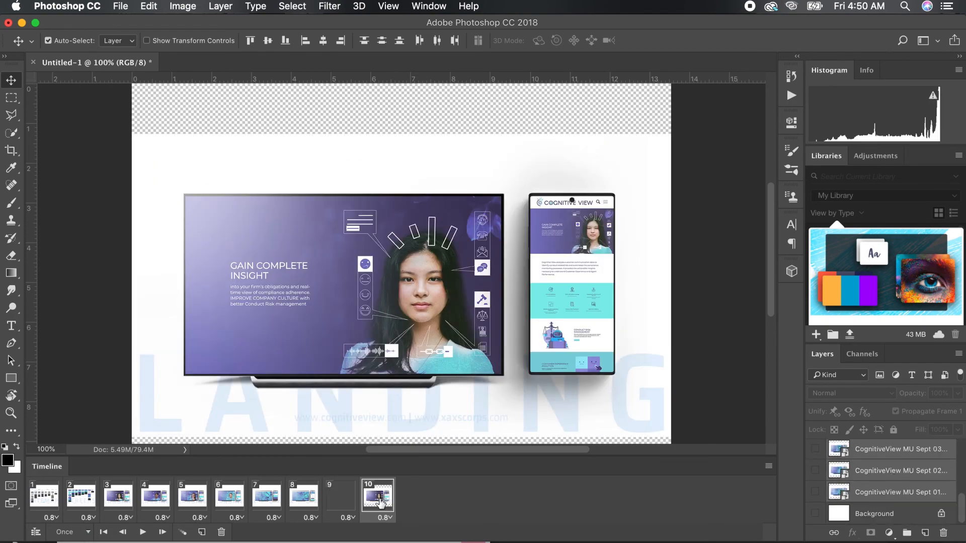
pyautogui.click(341, 497)
pyautogui.click(815, 514)
pyautogui.scroll(2, 825, 493)
pyautogui.click(816, 447)
pyautogui.scroll(5, 871, 496)
pyautogui.click(815, 472)
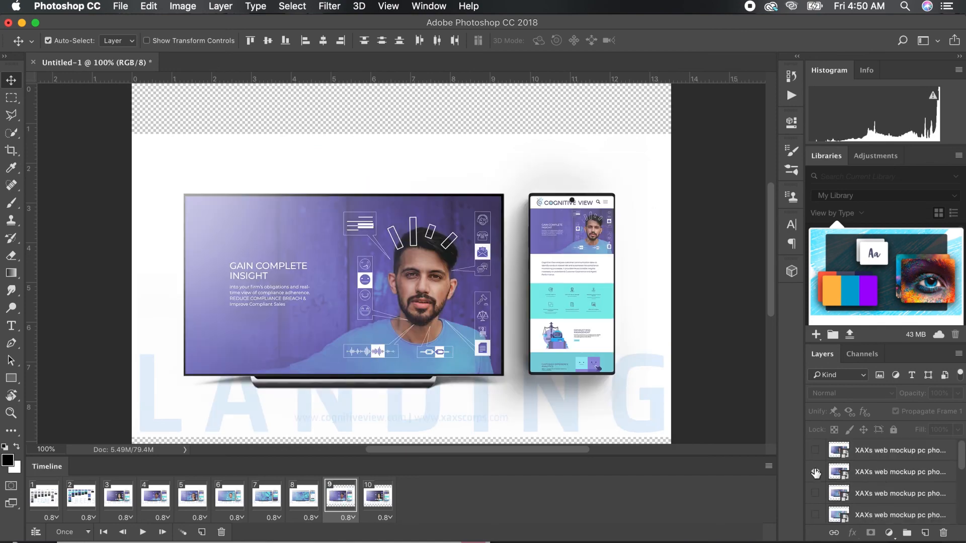
pyautogui.scroll(-10, 884, 485)
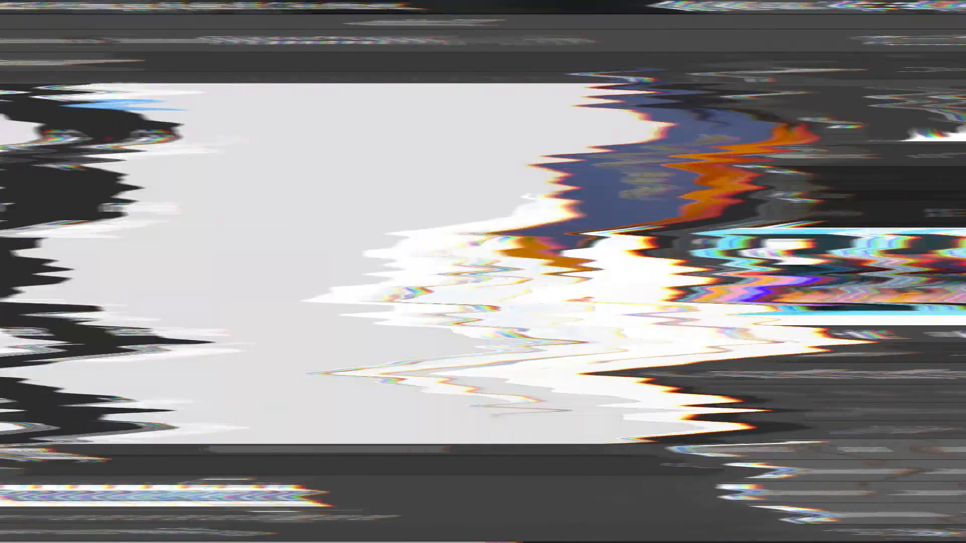